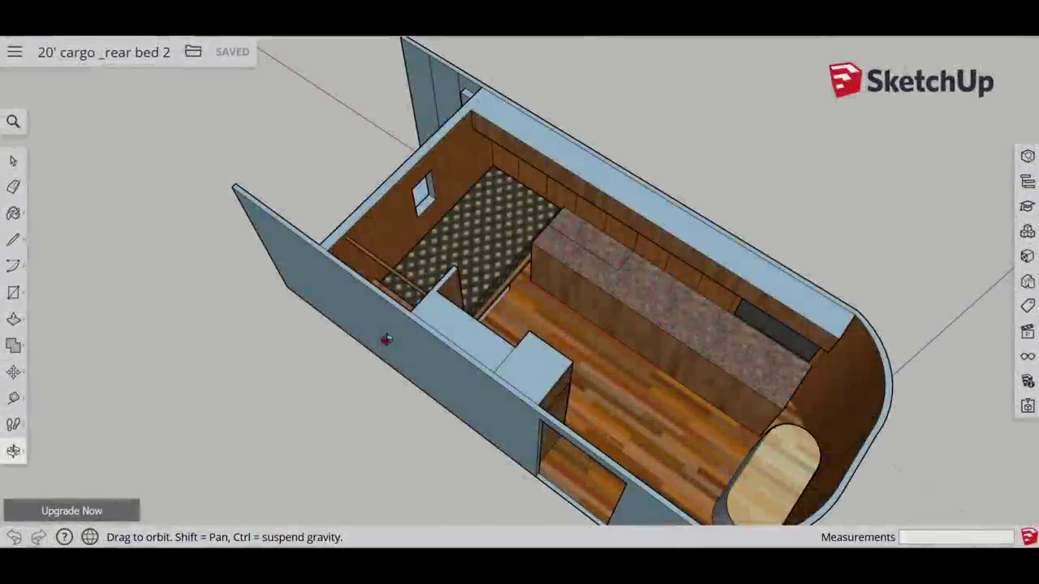
- Examine the 20' cargo _rear bed 2 trailer model from above and around its open rear compartment with the wall-mounted boxes
drag(385, 339, 585, 296)
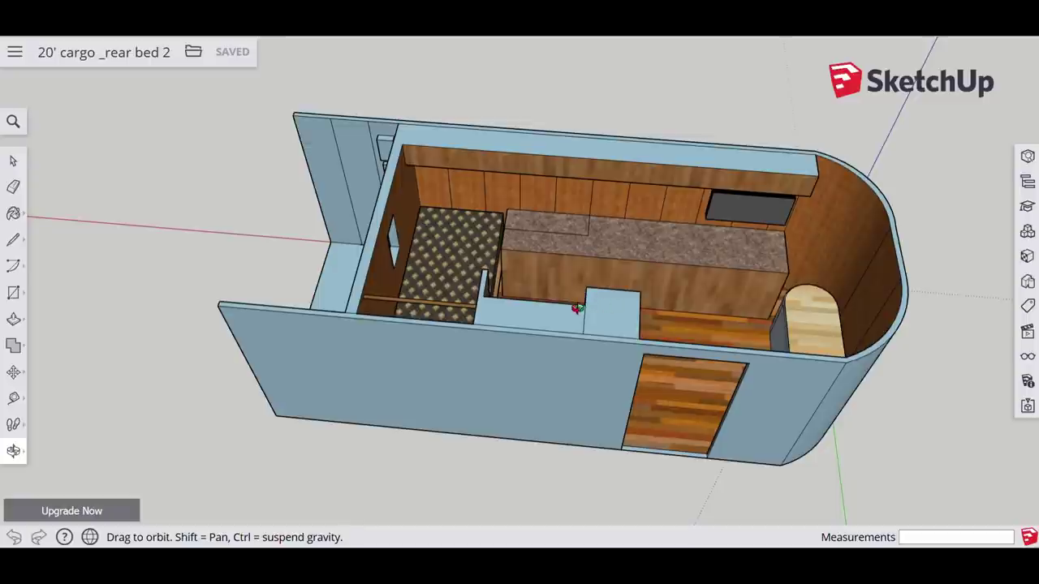
drag(579, 305, 613, 376)
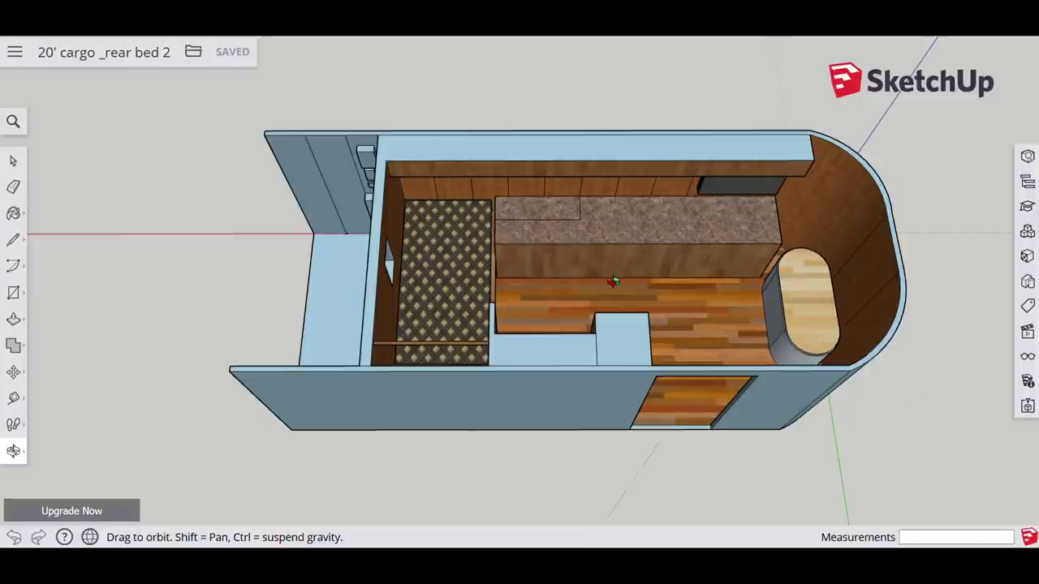
drag(612, 280, 534, 246)
drag(93, 358, 275, 333)
scroll(274, 333, down, 3)
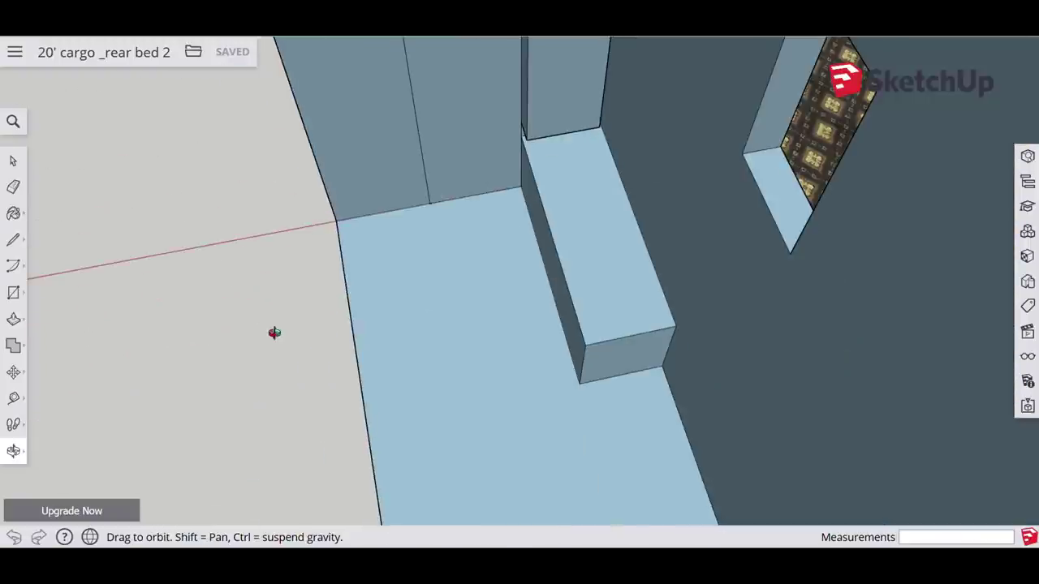
scroll(557, 387, down, 5)
scroll(558, 387, down, 3)
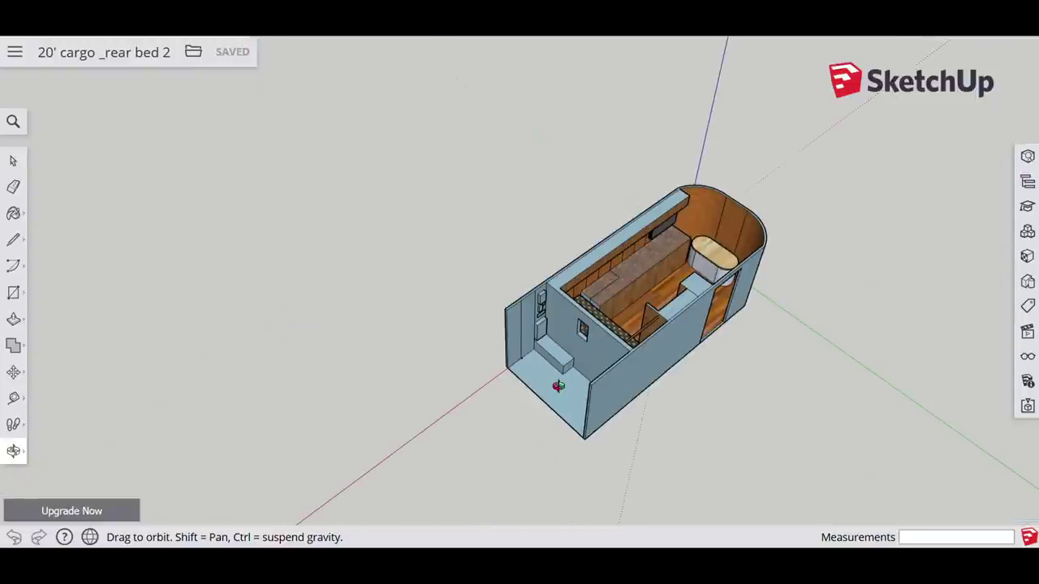
scroll(557, 384, up, 5)
drag(557, 385, 710, 263)
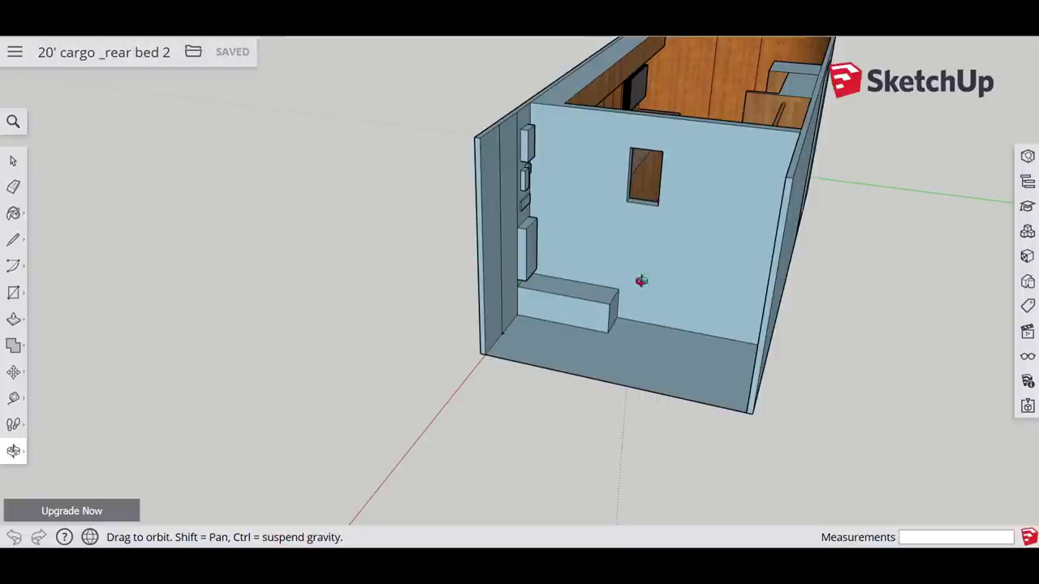
drag(682, 300, 624, 304)
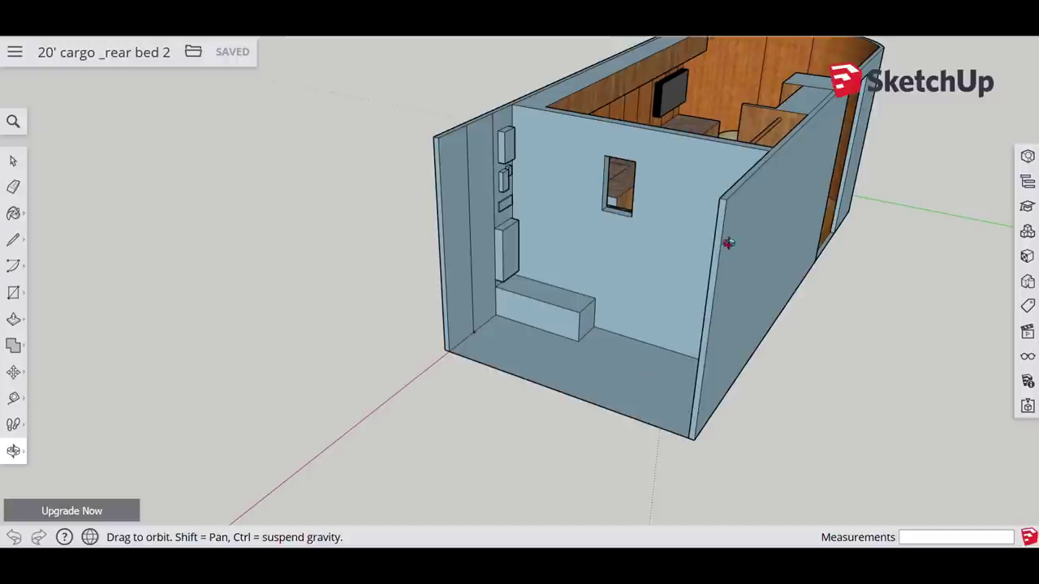
drag(736, 225, 591, 250)
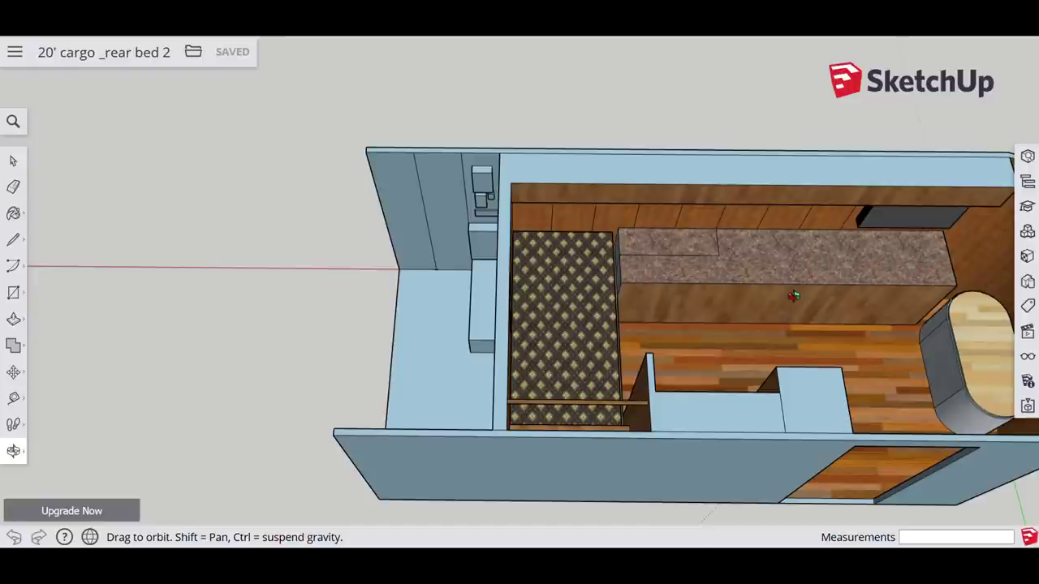
- Examine the trailer's interior from both sides, covering the long counter, oval table, tall cabinet, side doorway and bed
drag(796, 294, 467, 283)
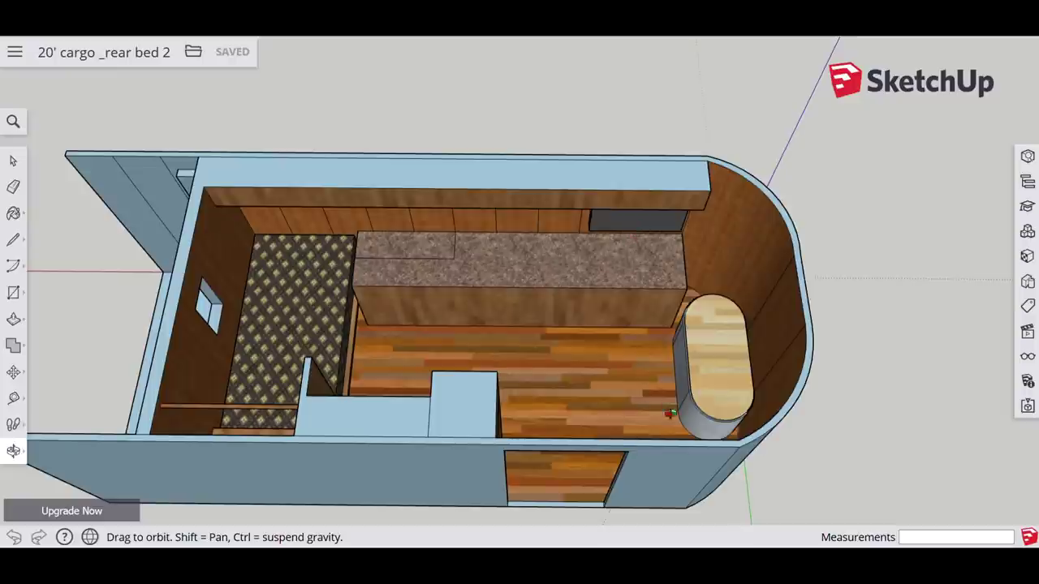
drag(641, 342, 682, 345)
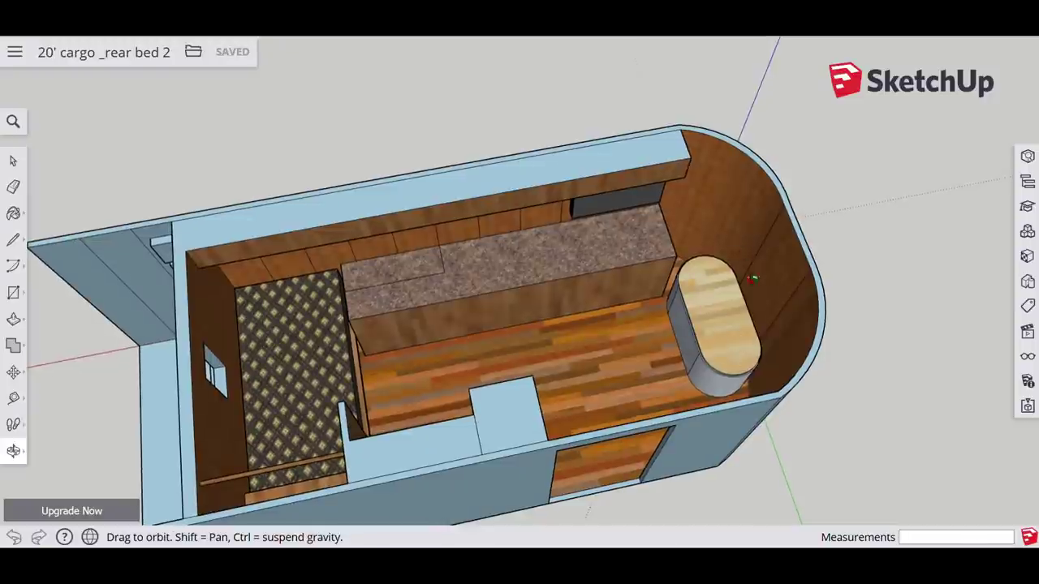
drag(597, 345, 483, 199)
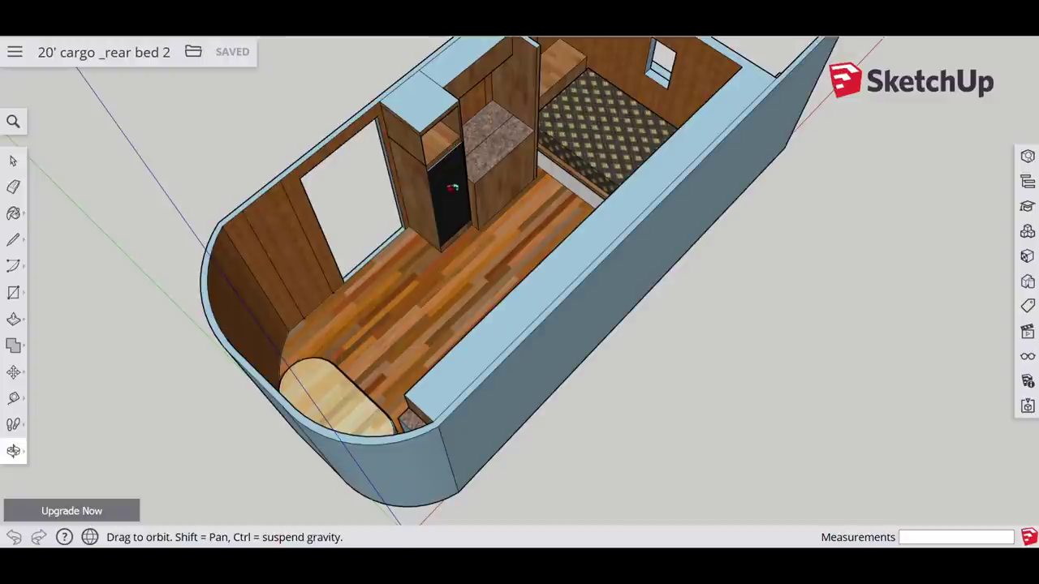
drag(493, 152, 502, 194)
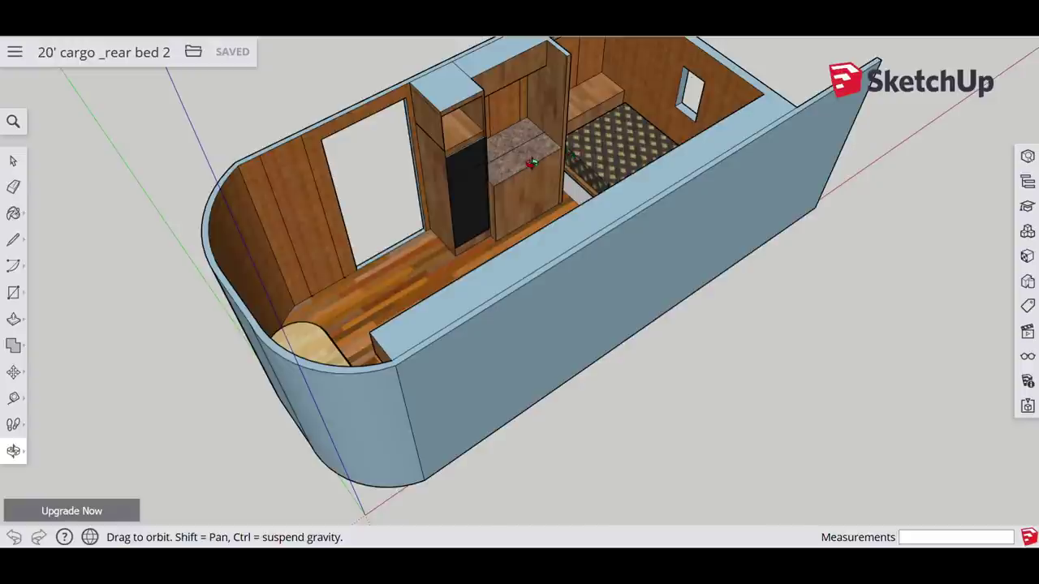
drag(531, 163, 901, 378)
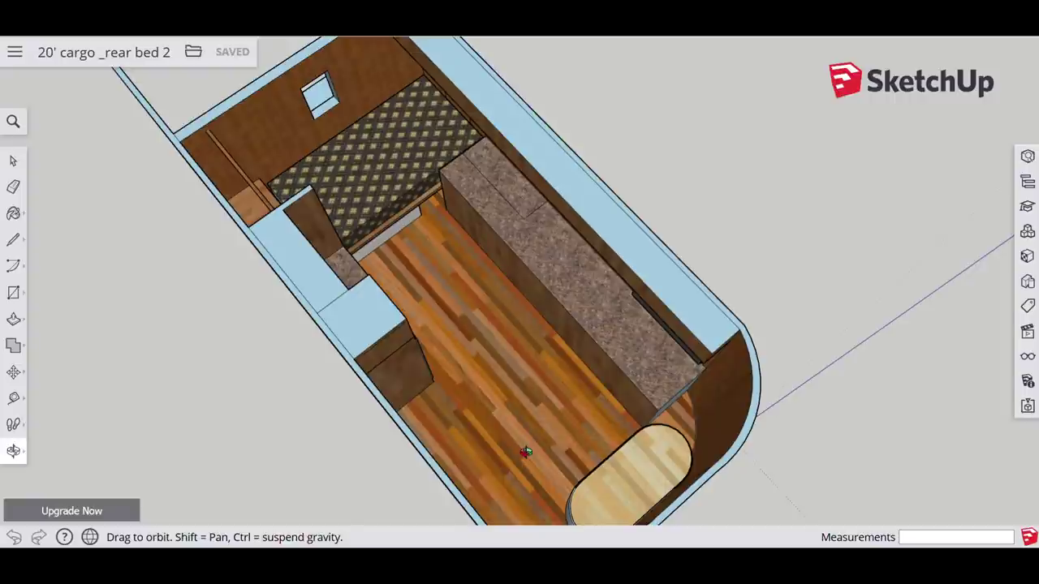
drag(485, 403, 539, 228)
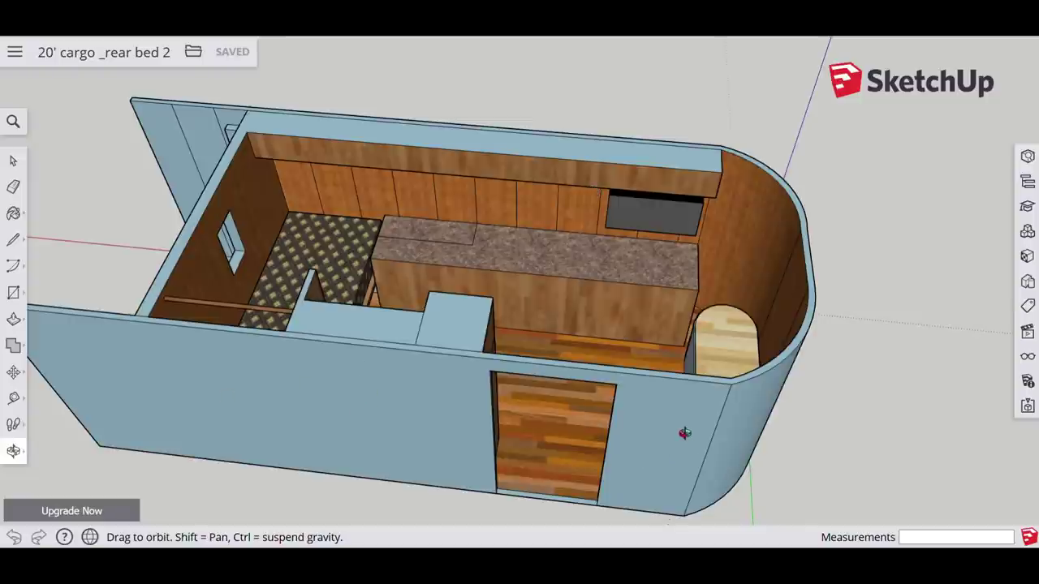
drag(617, 374, 619, 453)
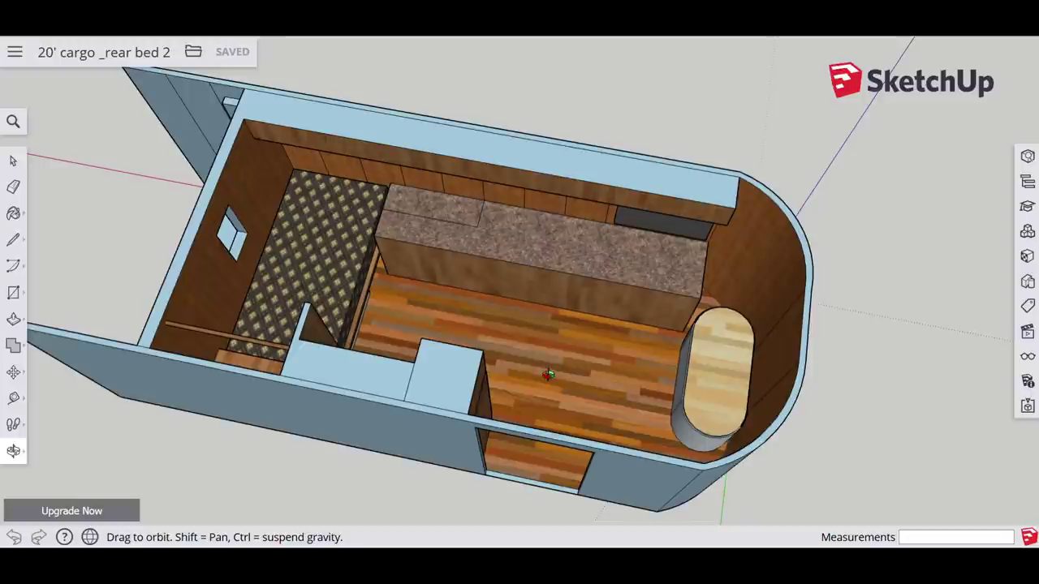
drag(558, 369, 659, 301)
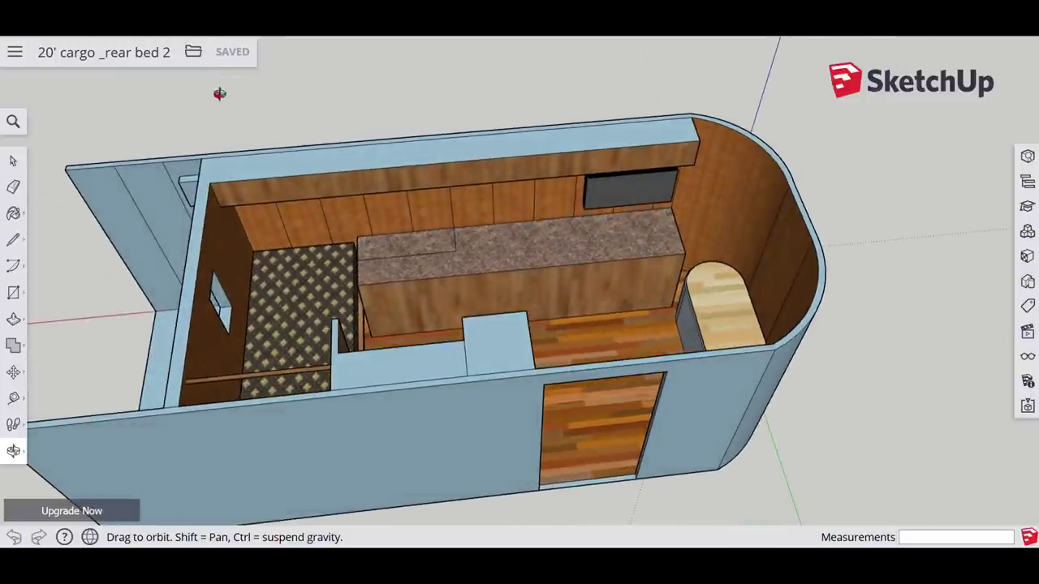
- Open the 20' cargo rear bed.skp model from the SketchUp project files
click(199, 67)
click(197, 65)
click(198, 65)
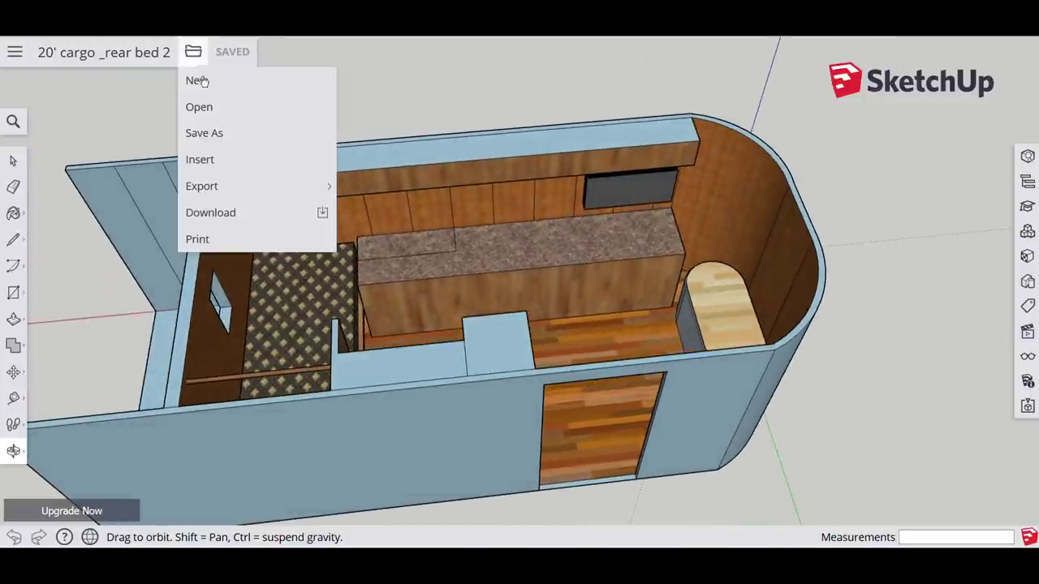
click(199, 107)
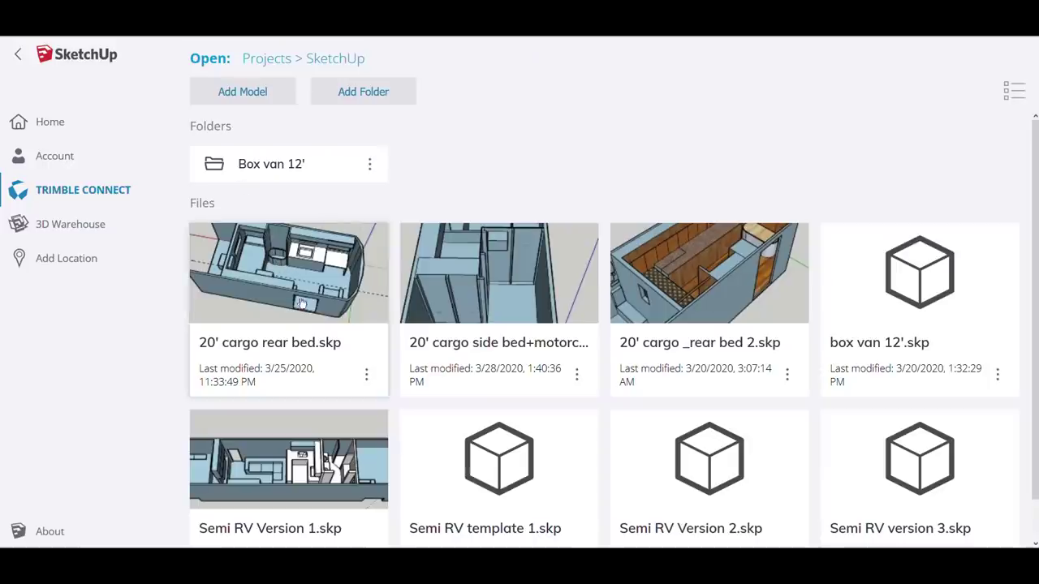
click(286, 297)
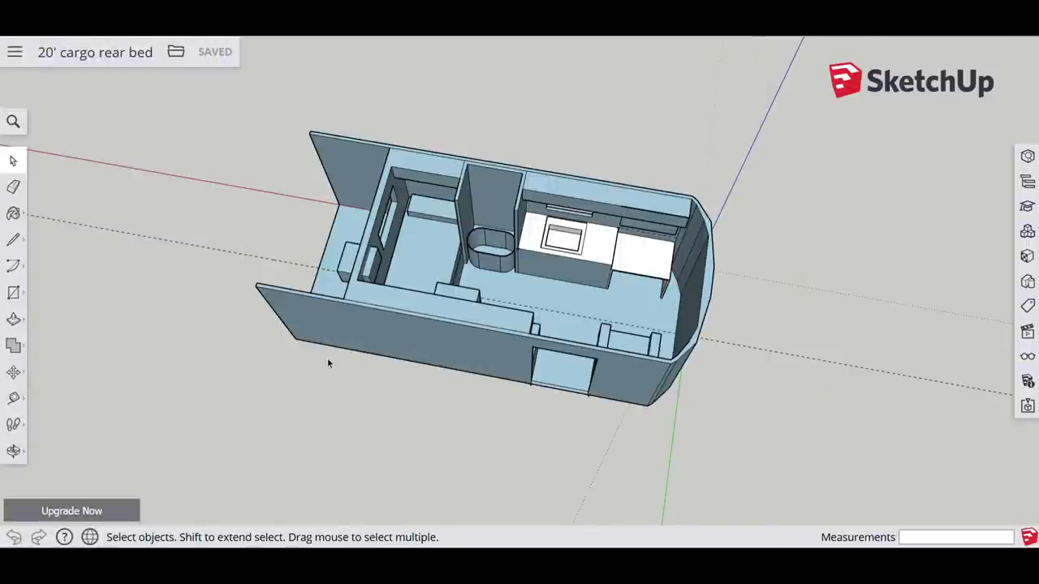
- Examine the interior layout from all sides, covering the rear bed, tub, sink counter, desk, armchair and storage units
click(13, 451)
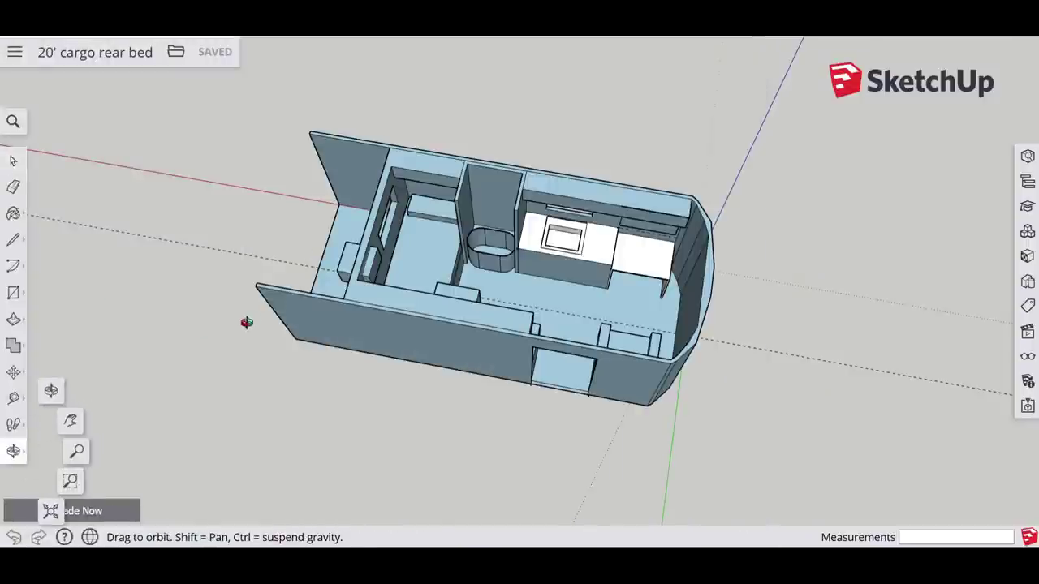
drag(244, 320, 599, 247)
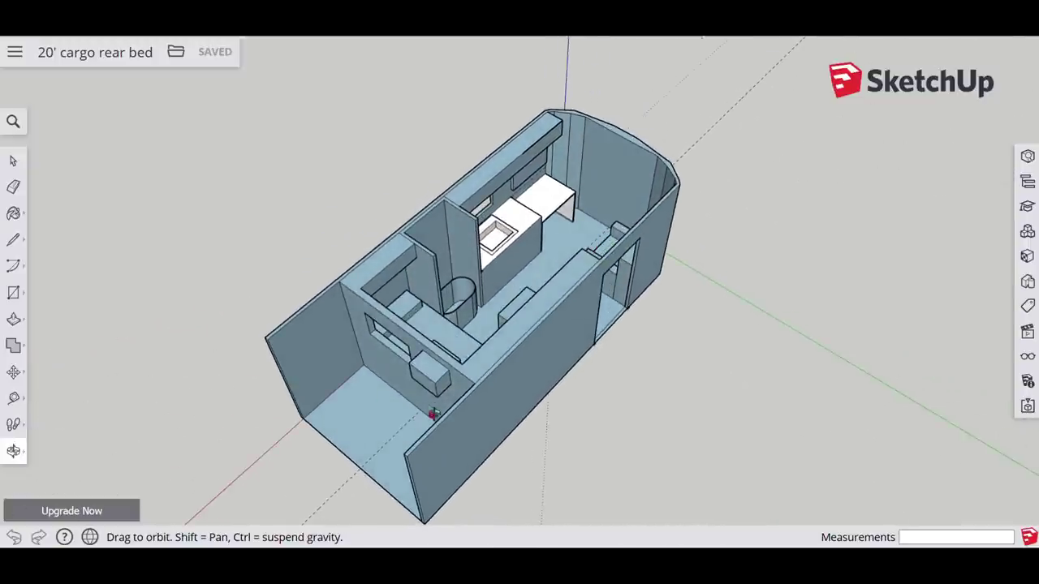
drag(438, 385, 413, 358)
drag(522, 352, 684, 353)
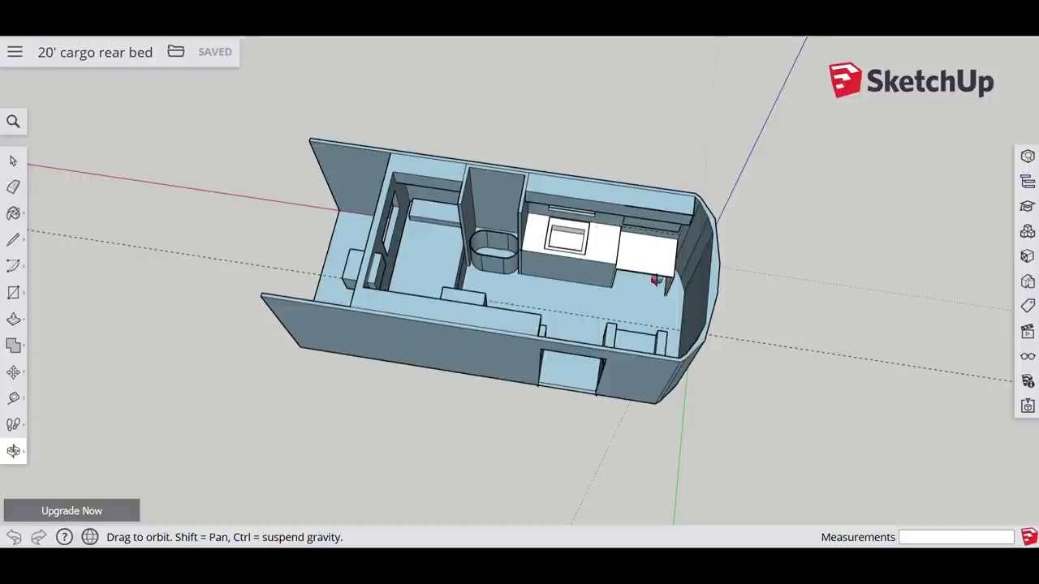
drag(603, 362, 381, 366)
drag(605, 392, 264, 341)
drag(526, 392, 292, 367)
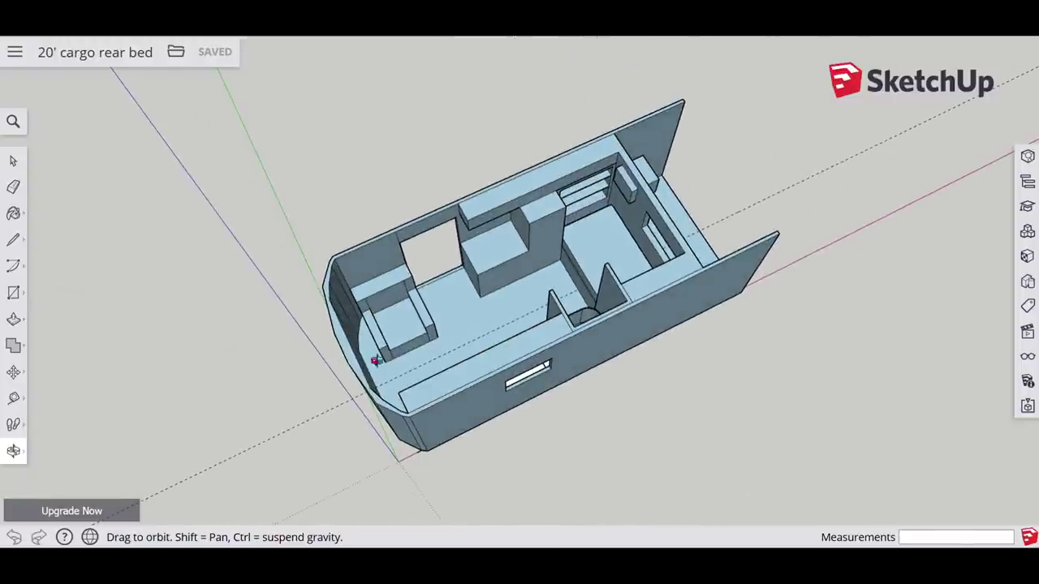
drag(406, 357, 699, 350)
drag(546, 398, 638, 431)
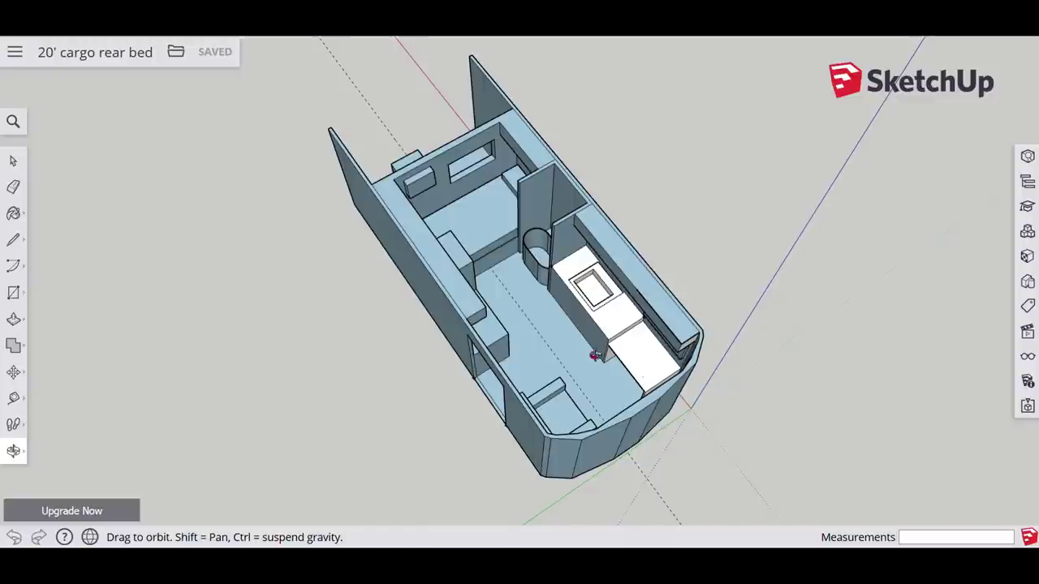
drag(595, 356, 481, 237)
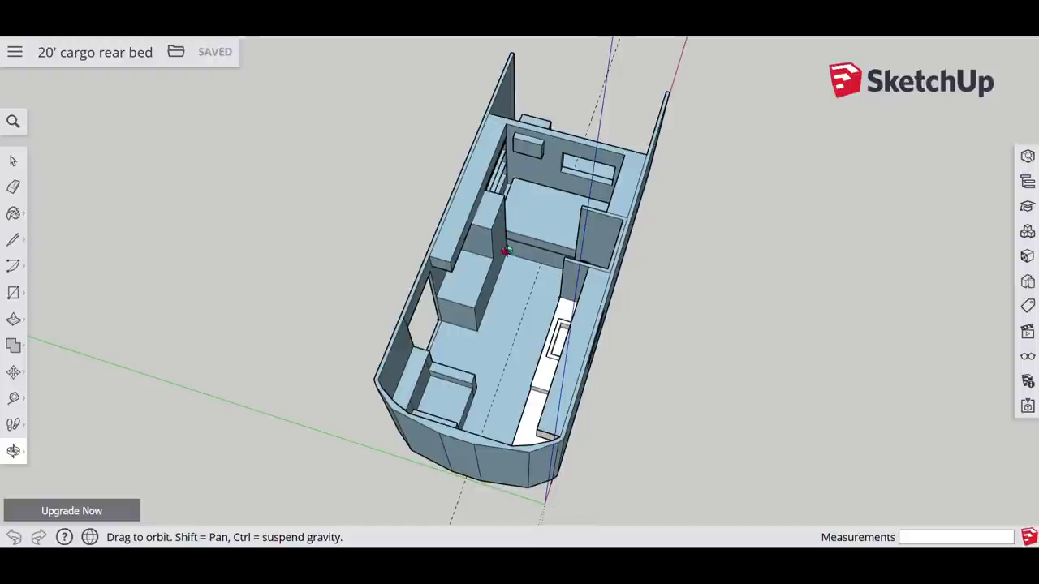
drag(539, 225, 447, 321)
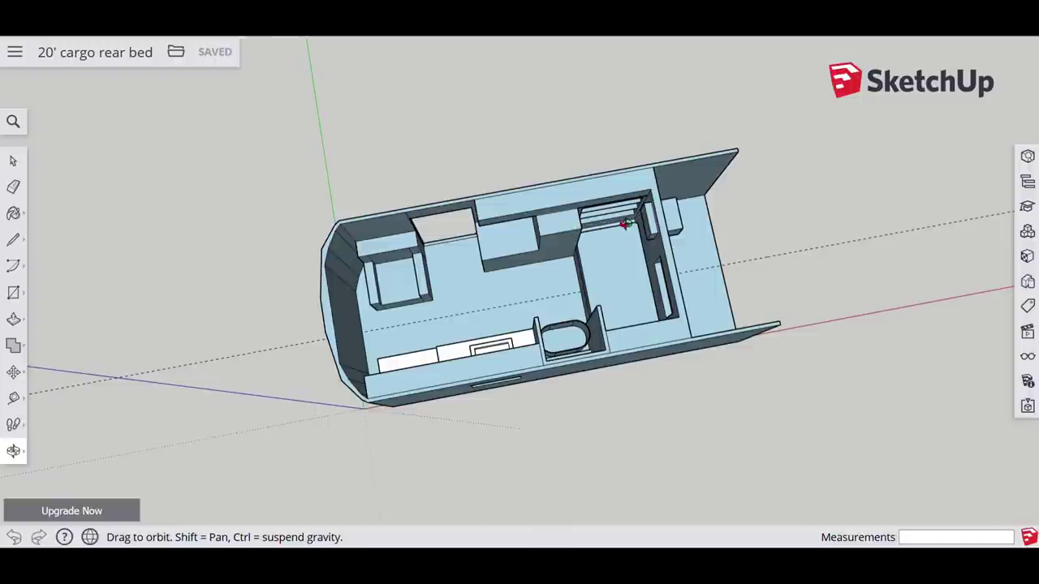
drag(563, 280, 698, 200)
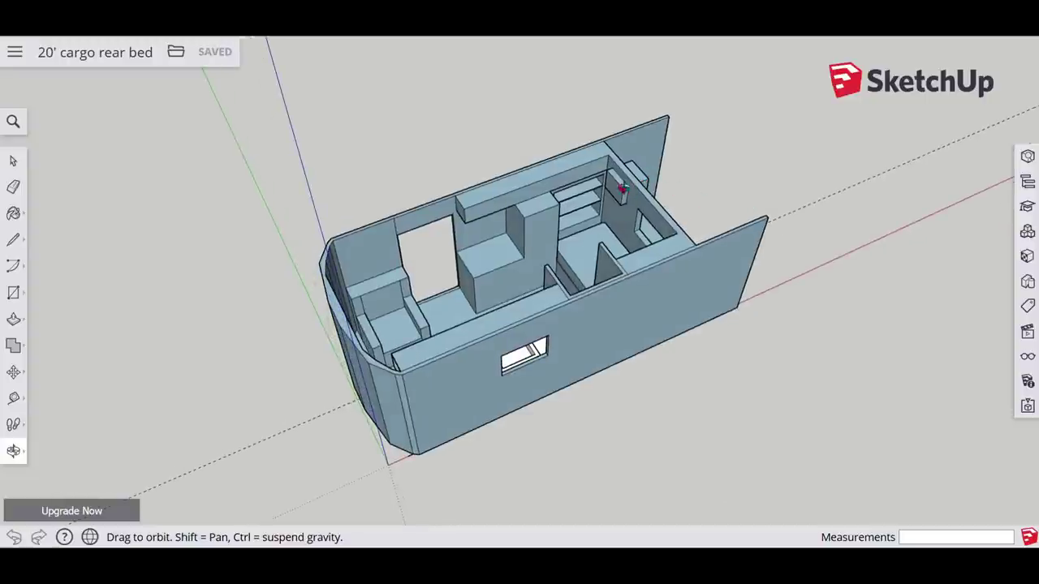
- Examine the open rear compartment, its window wall and mounted box, the outer side walls with the doorway, and the kitchen side
drag(751, 213, 418, 298)
drag(752, 257, 383, 393)
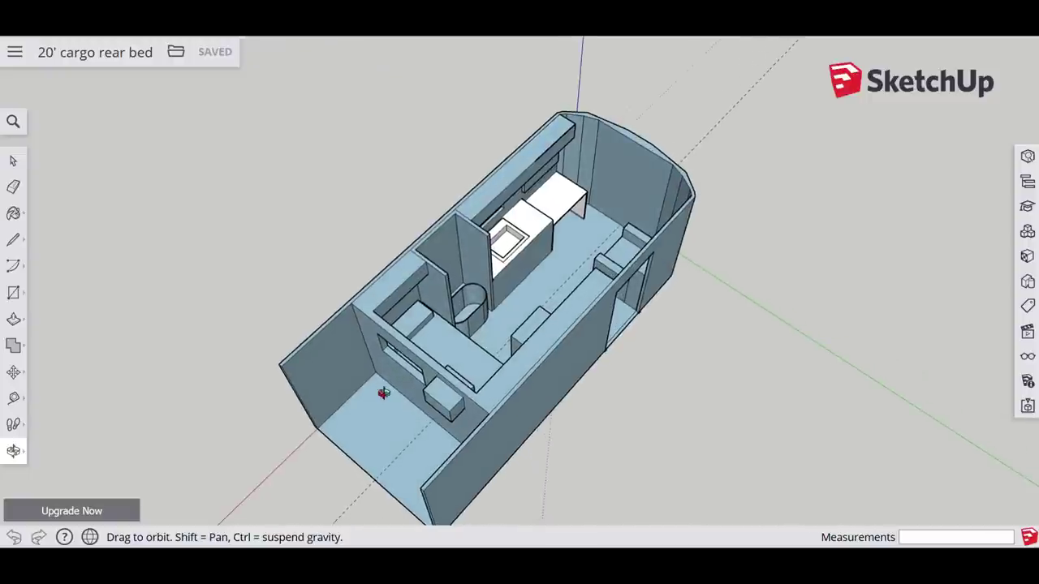
drag(467, 398, 606, 223)
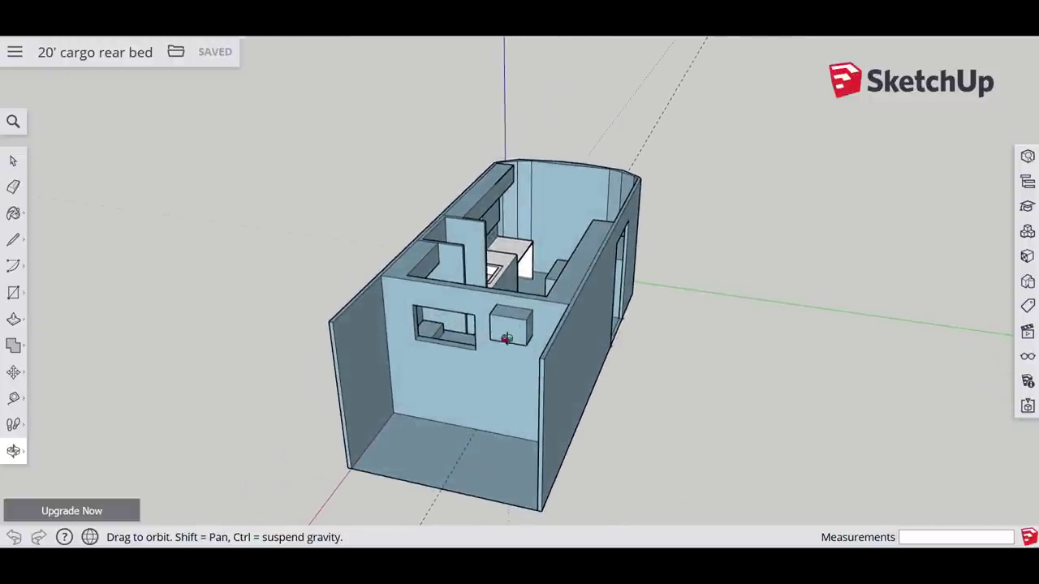
drag(499, 392, 433, 387)
drag(371, 453, 206, 273)
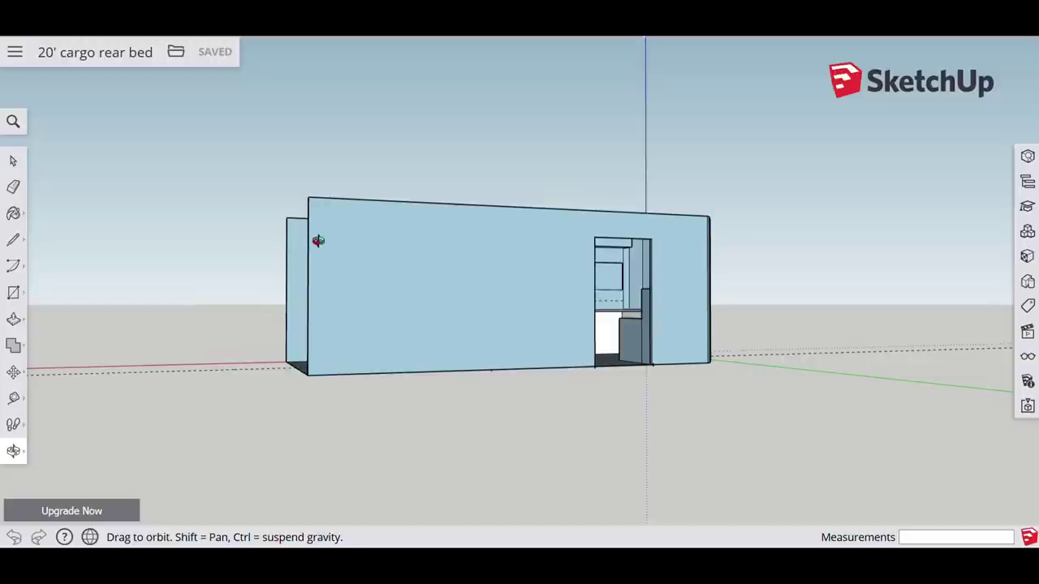
drag(270, 271, 621, 382)
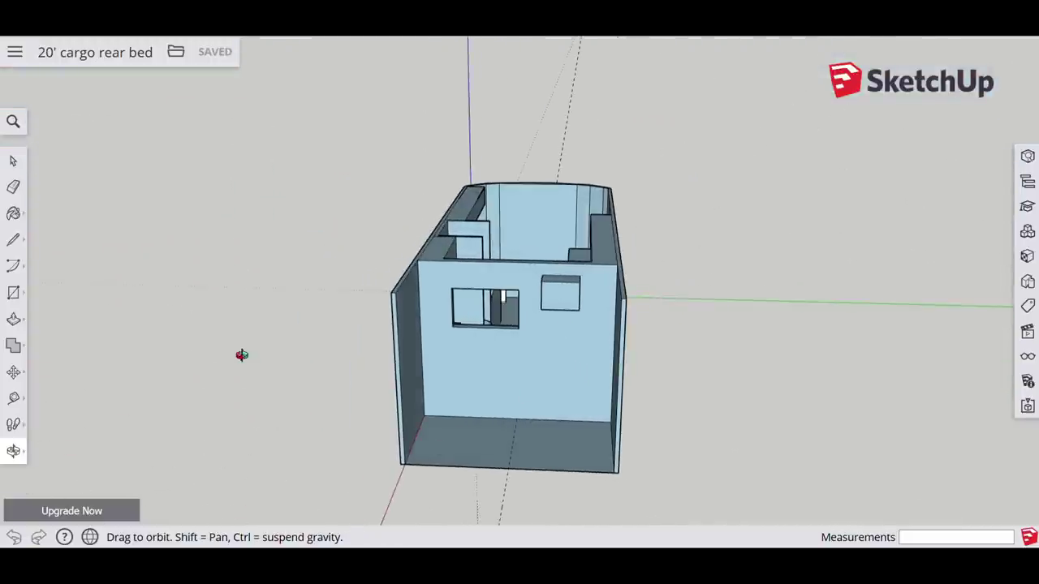
drag(514, 373, 242, 386)
drag(484, 338, 473, 363)
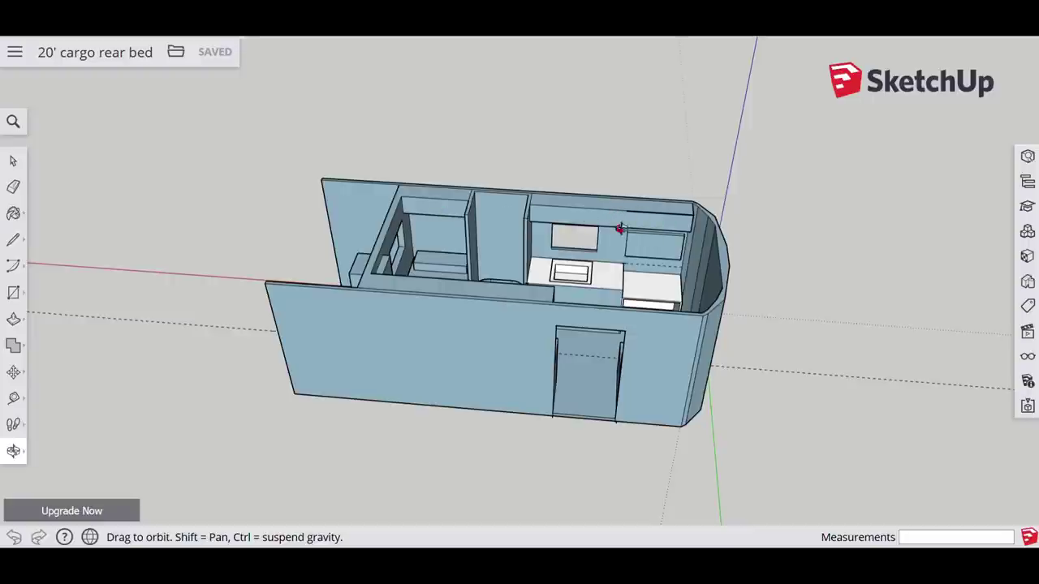
drag(621, 233, 334, 258)
drag(693, 271, 397, 285)
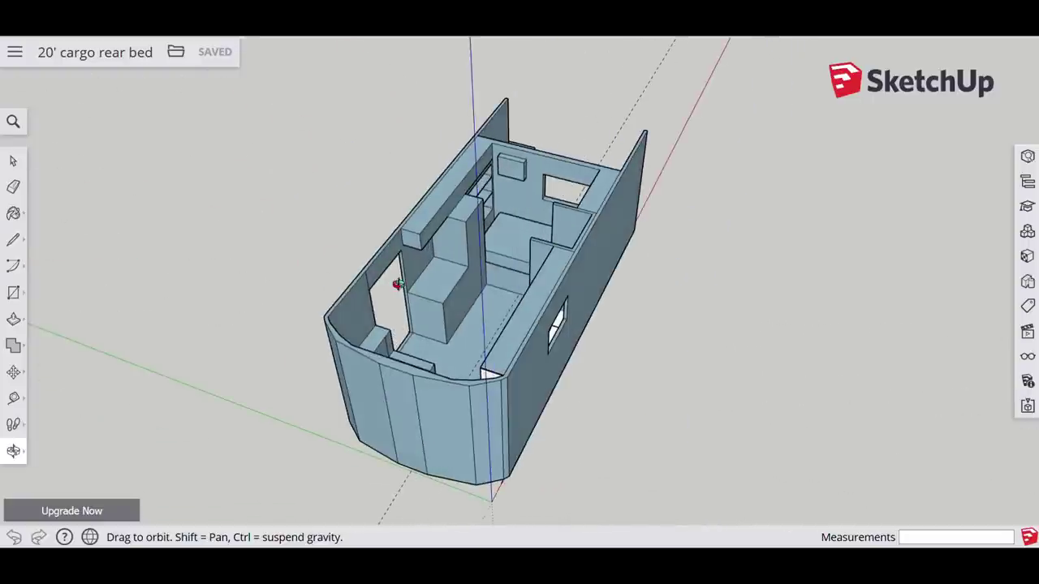
drag(489, 242, 747, 276)
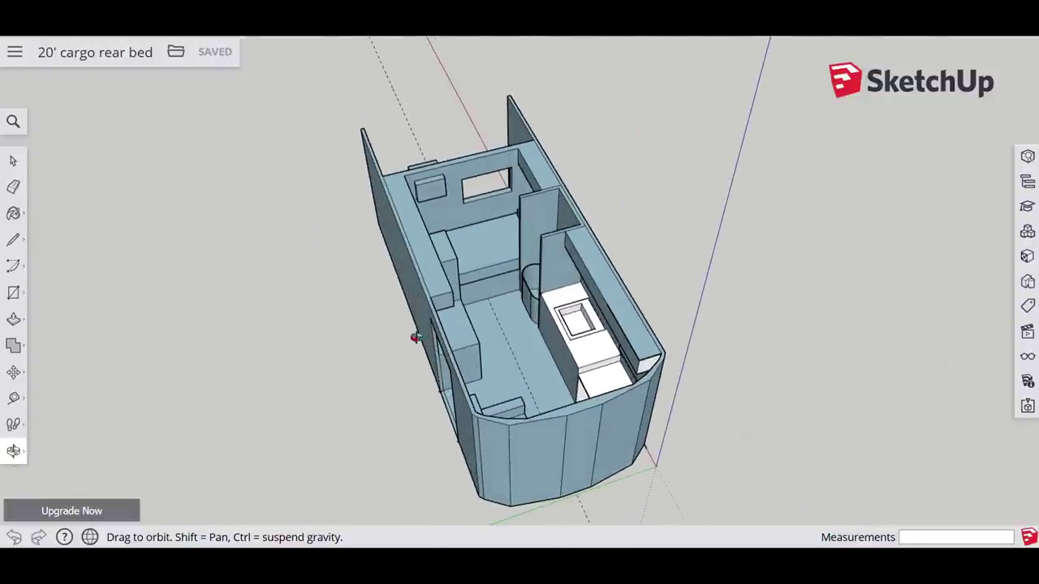
drag(418, 339, 816, 381)
drag(533, 352, 518, 412)
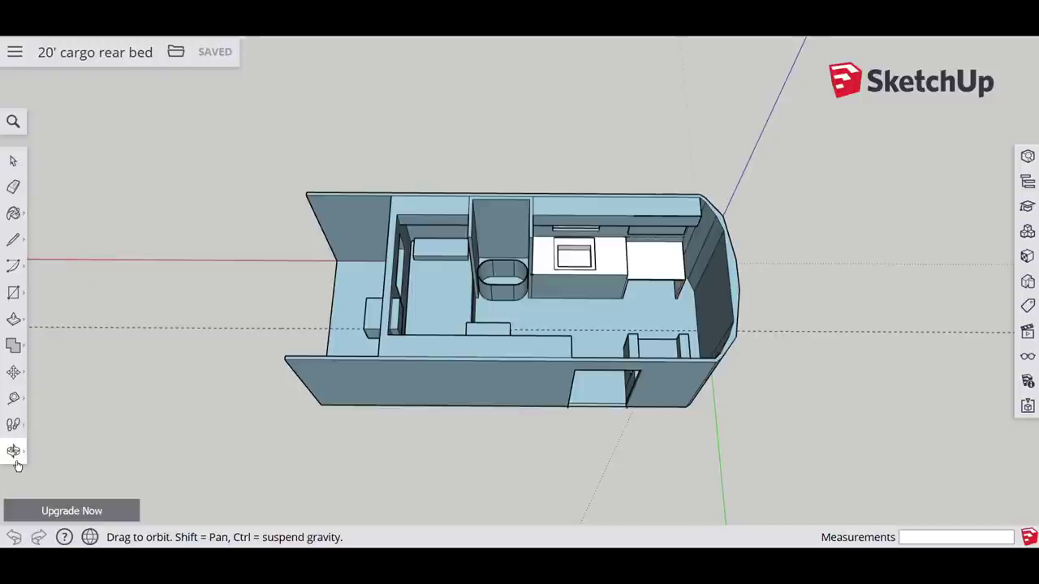
- Open the 20' cargo side bed+motorcycle model from the SketchUp project files
click(177, 54)
click(180, 108)
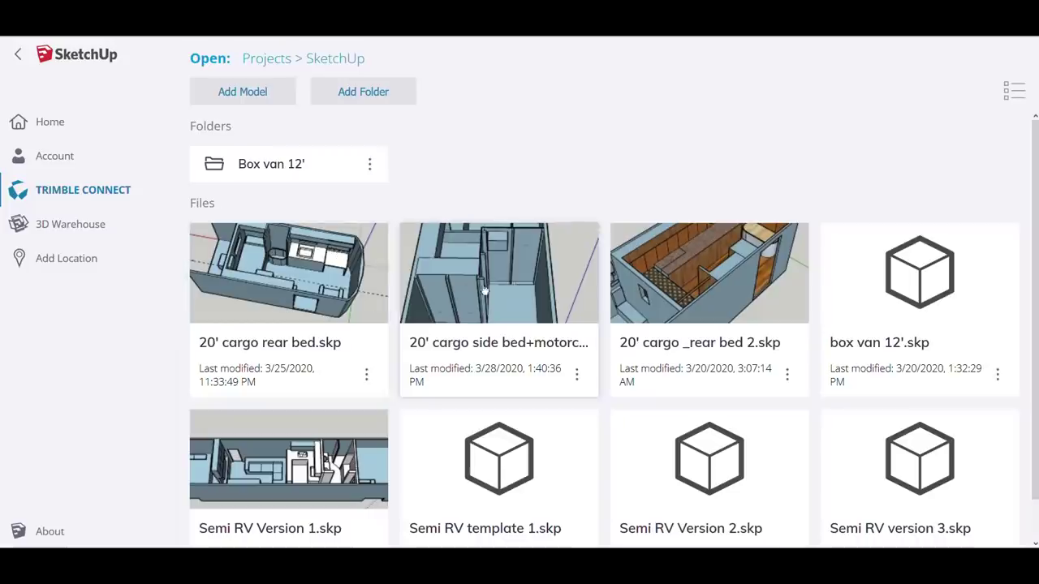
click(494, 272)
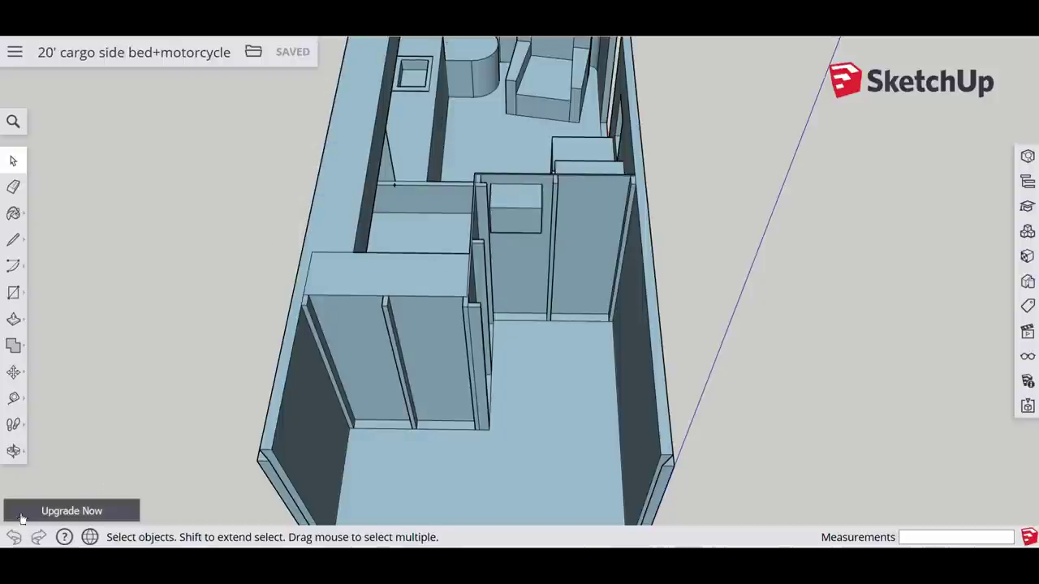
- Examine the open rear motorcycle bay, its studded partition walls and the box mounted on the partition
click(13, 451)
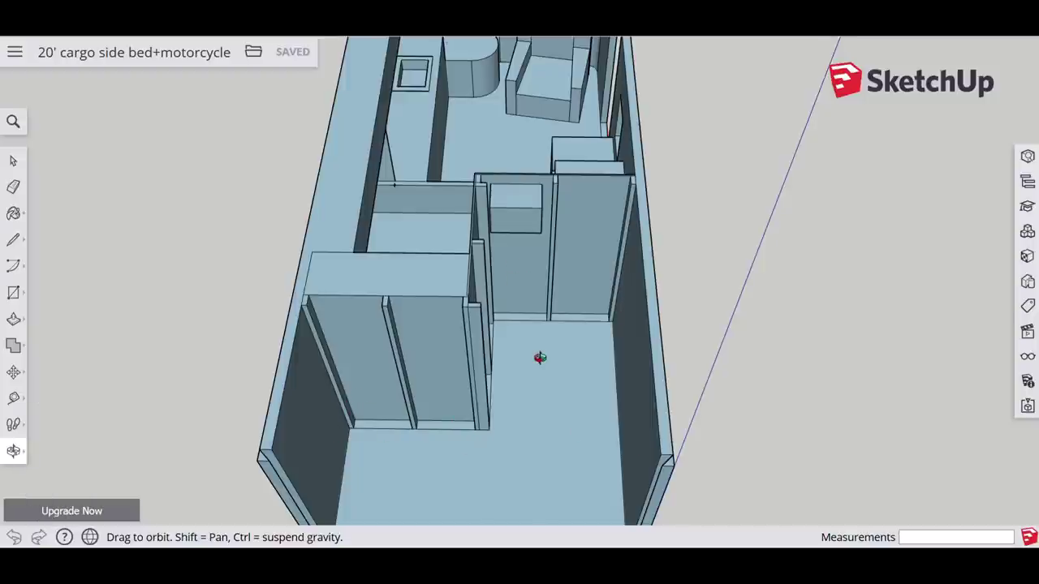
drag(540, 358, 509, 393)
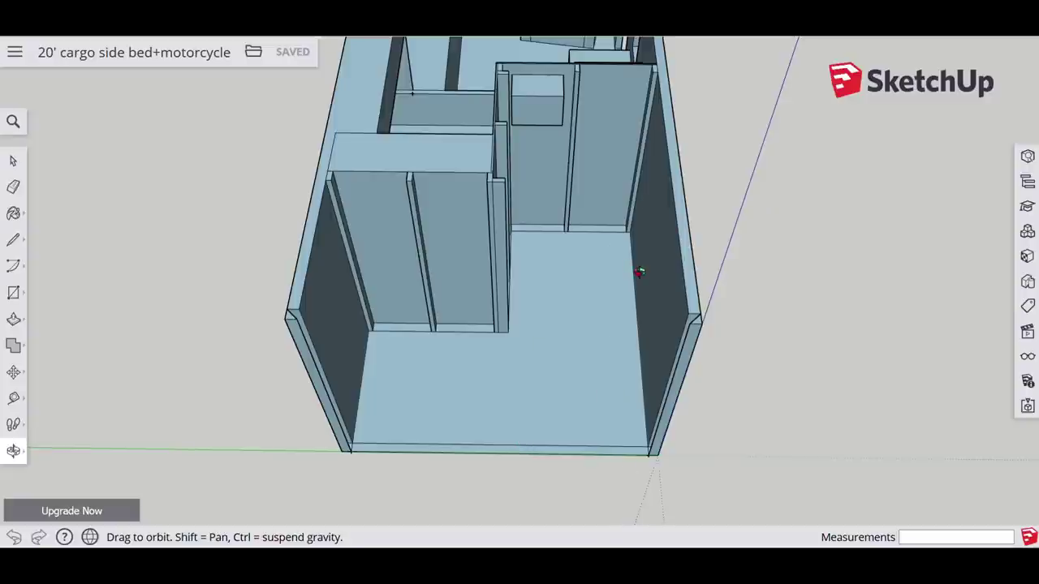
drag(640, 268, 573, 299)
drag(487, 298, 747, 361)
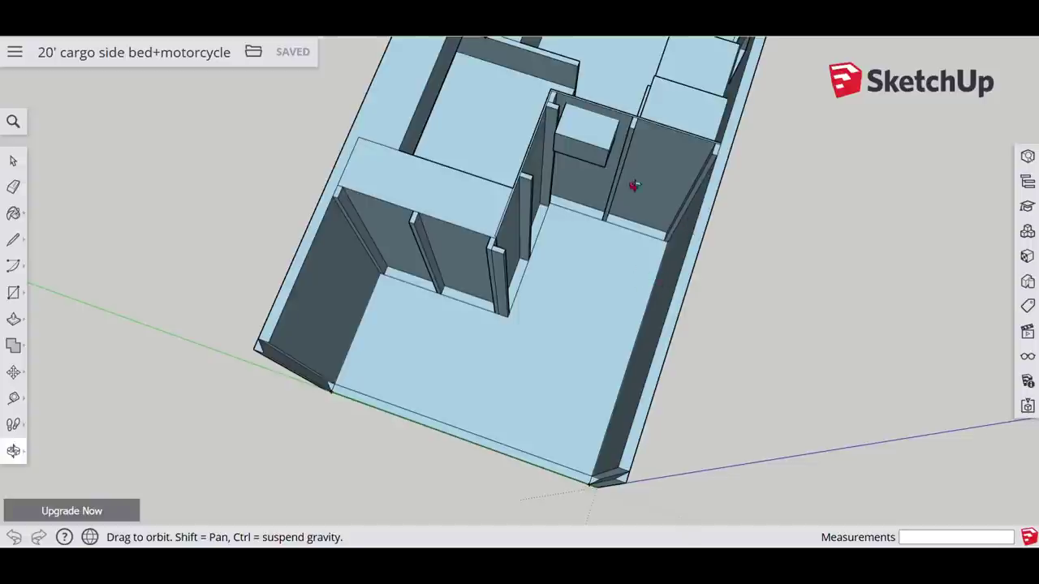
drag(731, 285, 788, 348)
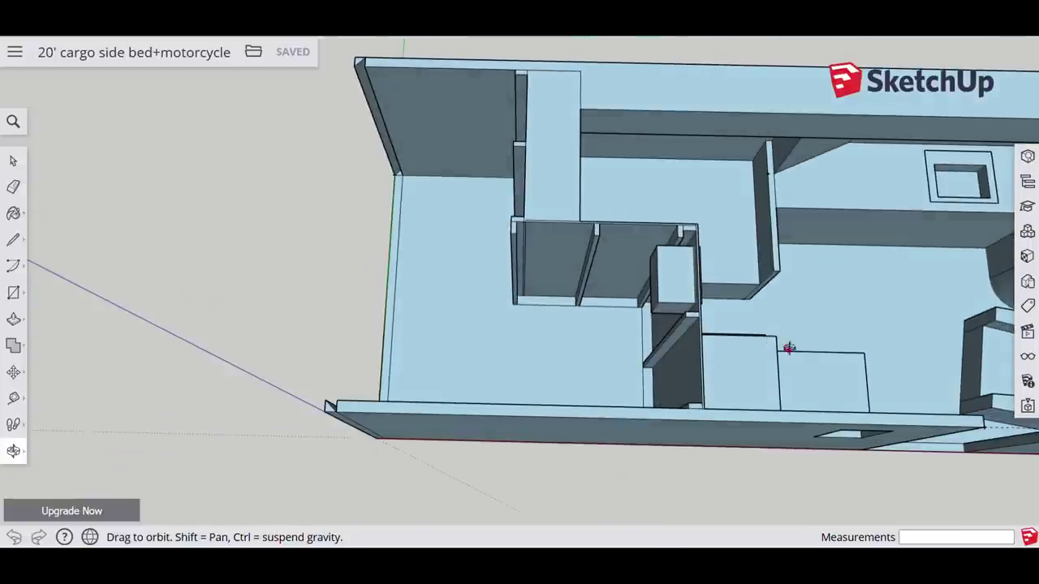
drag(863, 274, 858, 329)
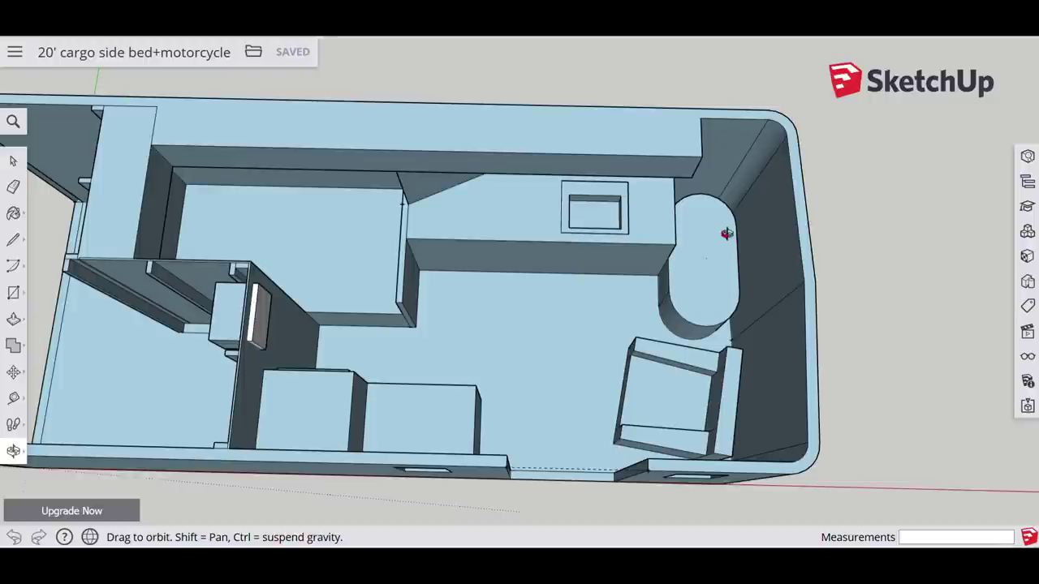
- Examine the living area from both long sides, covering the side bed, sink counter, oval table, armchair, cabinets and triple window
drag(531, 420, 552, 346)
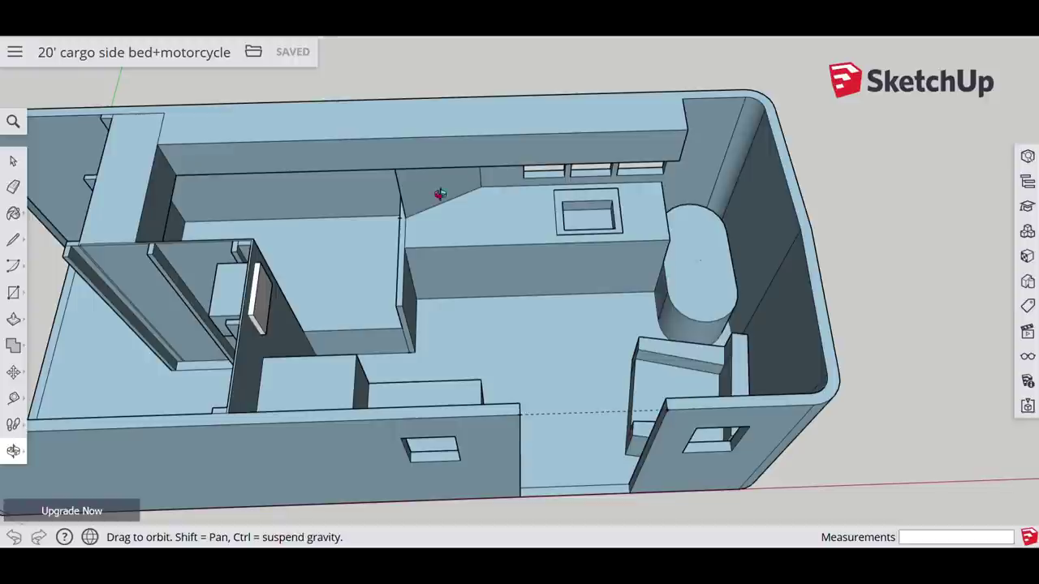
drag(442, 195, 763, 293)
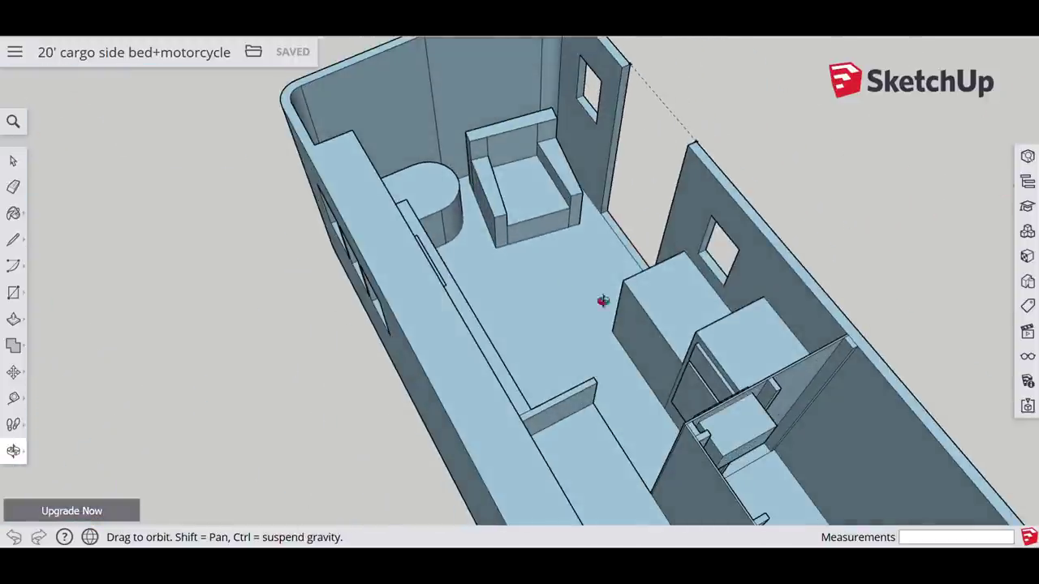
drag(604, 301, 821, 339)
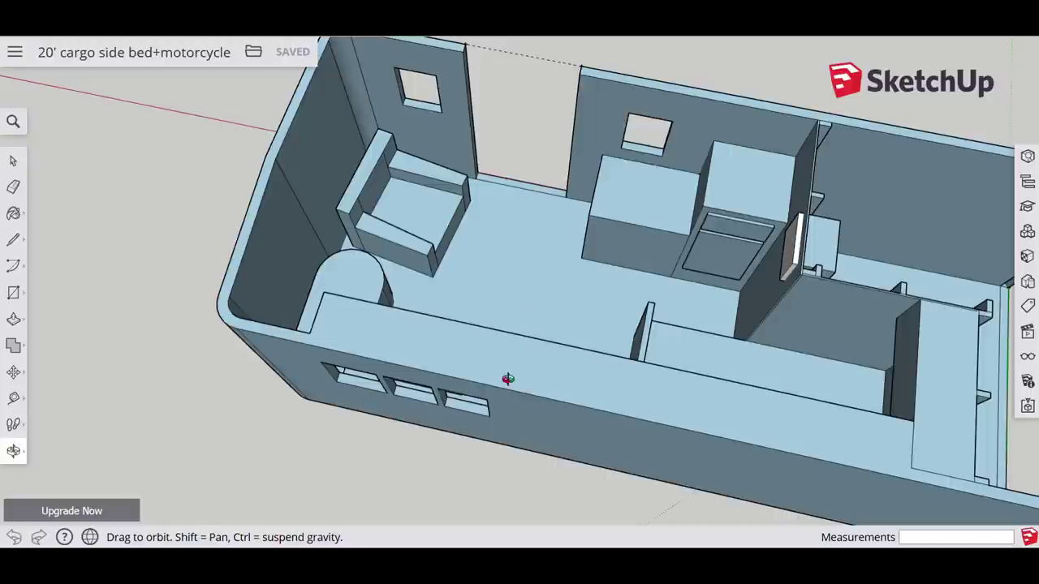
drag(506, 376, 500, 311)
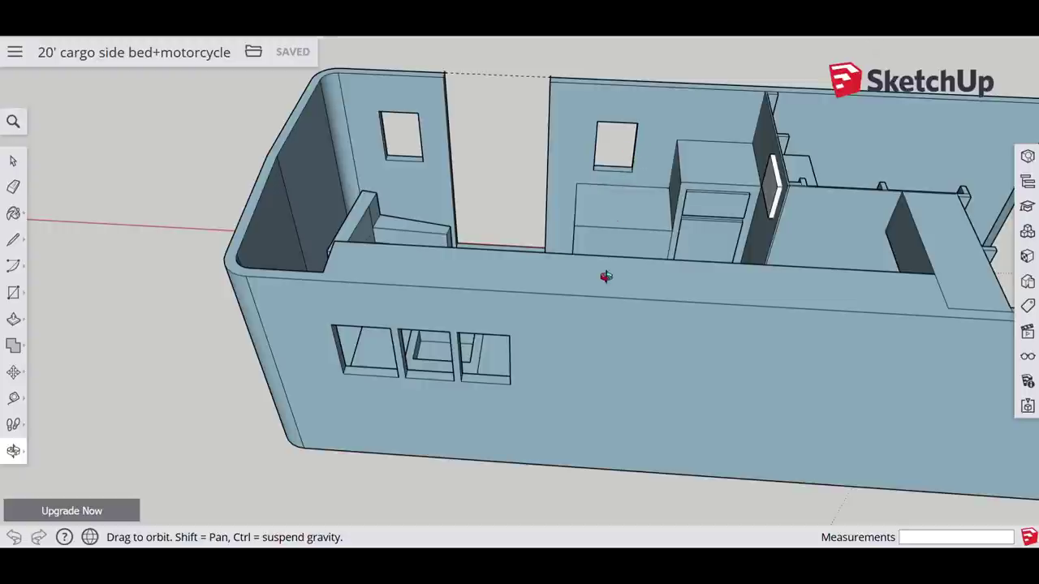
drag(669, 203, 523, 250)
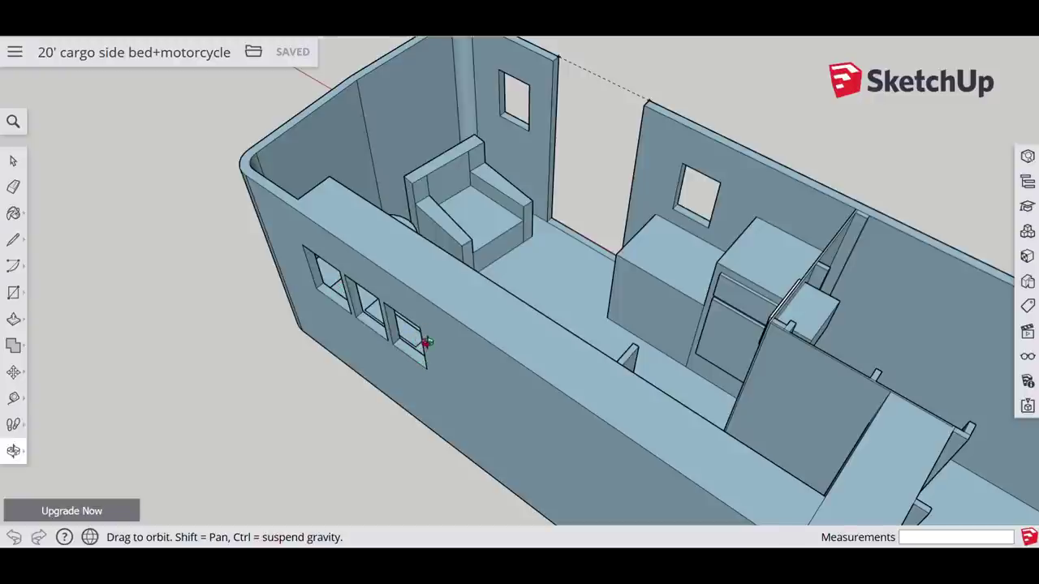
drag(547, 267, 617, 230)
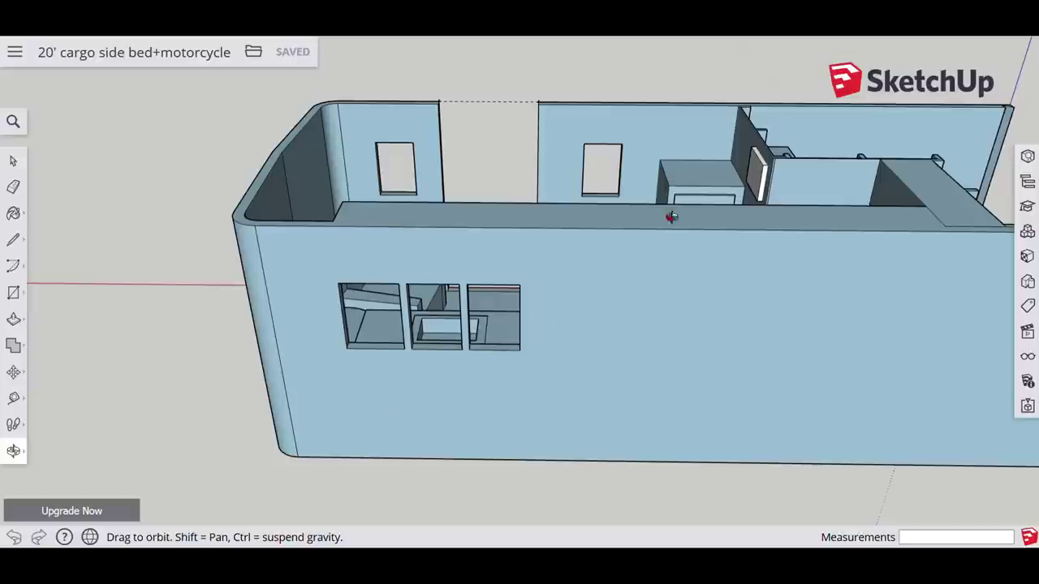
drag(682, 200, 596, 222)
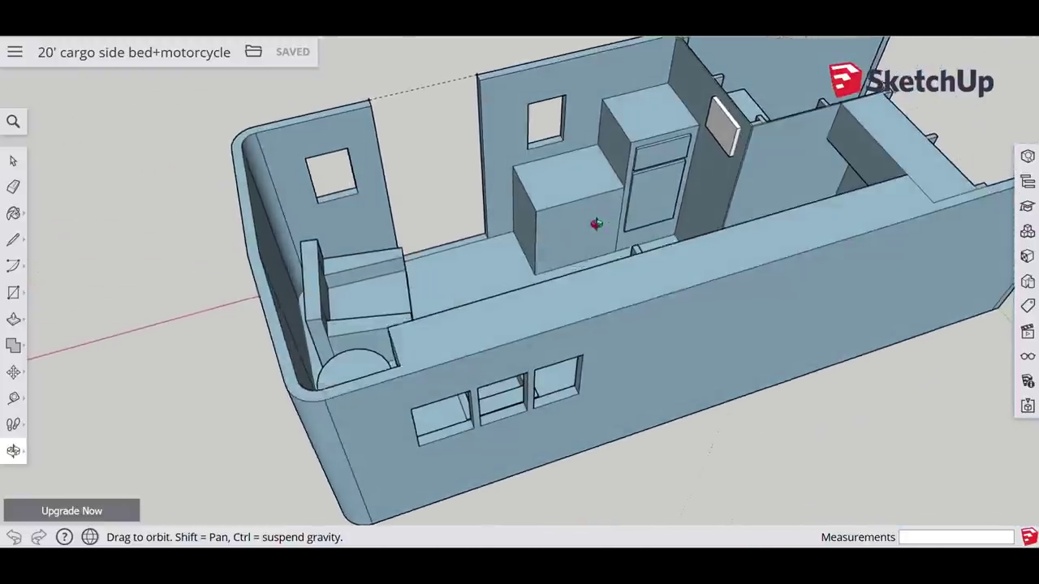
- Examine the interior from the rounded front end around to the doorway side, covering the fridge cabinet, bed divider and sink counter
drag(444, 291, 714, 290)
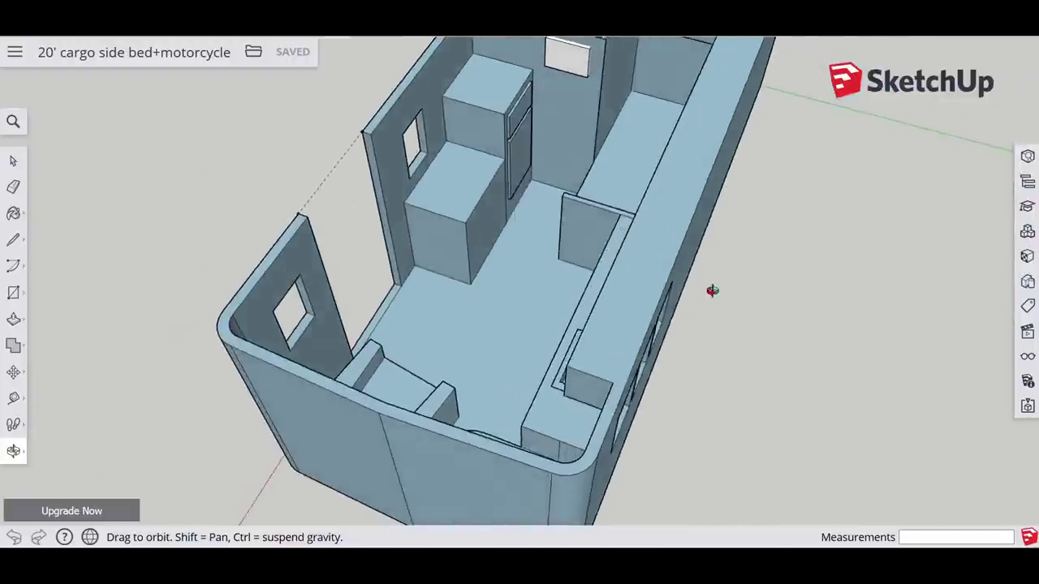
drag(304, 241, 663, 293)
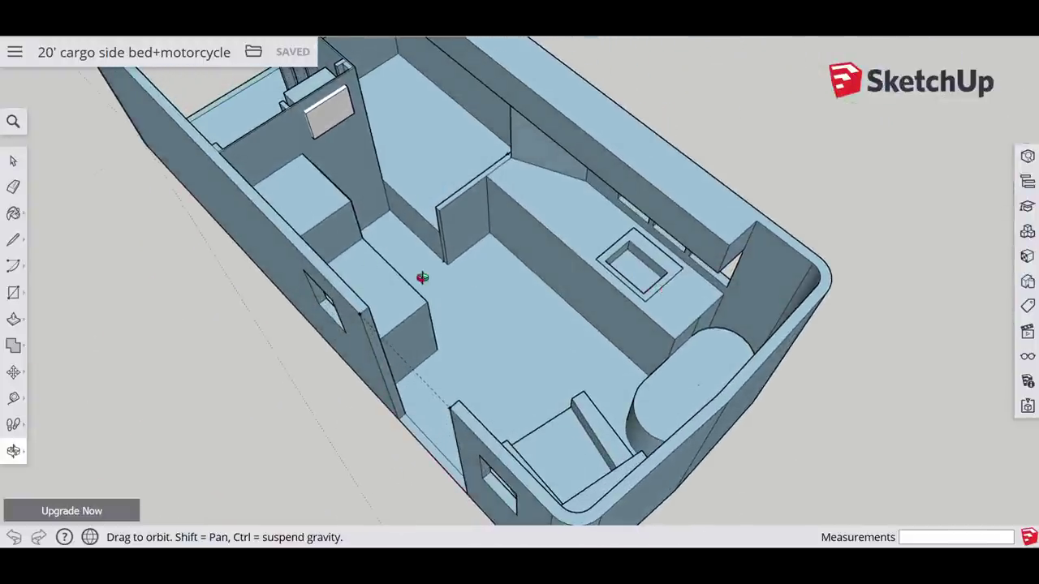
drag(312, 248, 541, 200)
drag(371, 236, 599, 333)
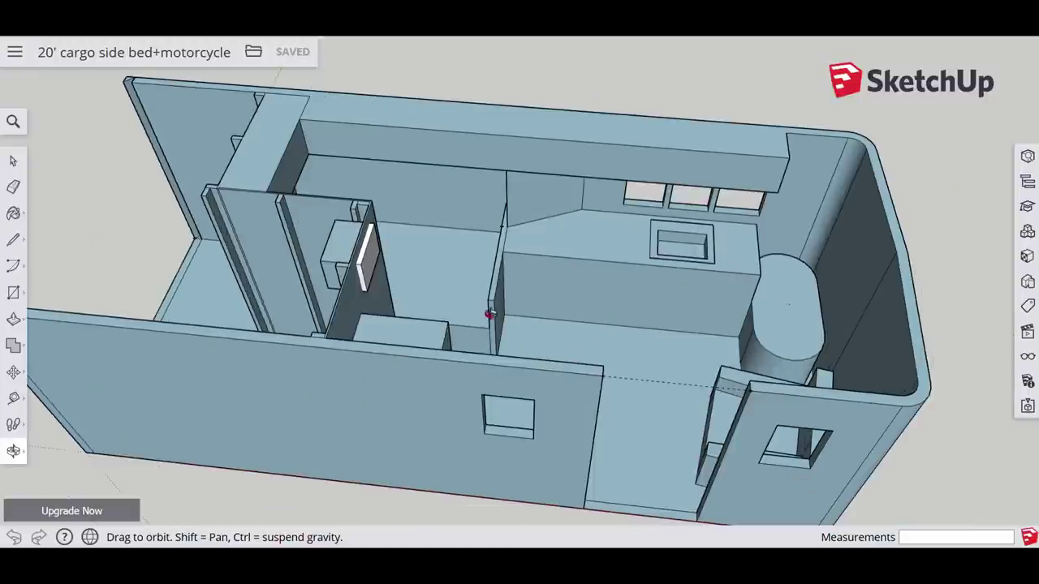
- Examine the rear bay floor and the stepped partition that separates it from the living area
drag(490, 311, 772, 234)
drag(445, 333, 630, 351)
drag(463, 364, 542, 408)
drag(499, 353, 552, 339)
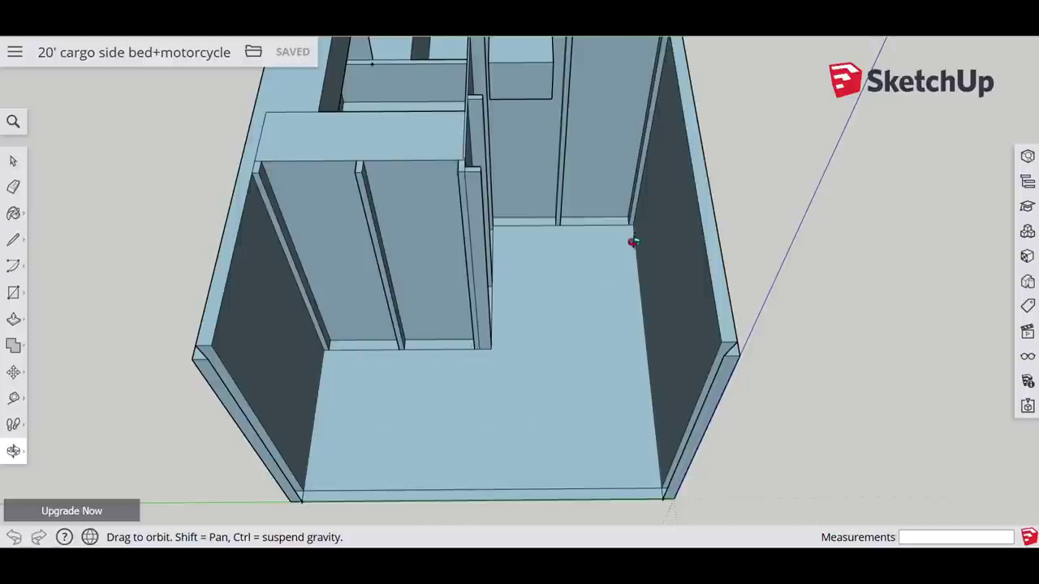
drag(633, 236, 337, 355)
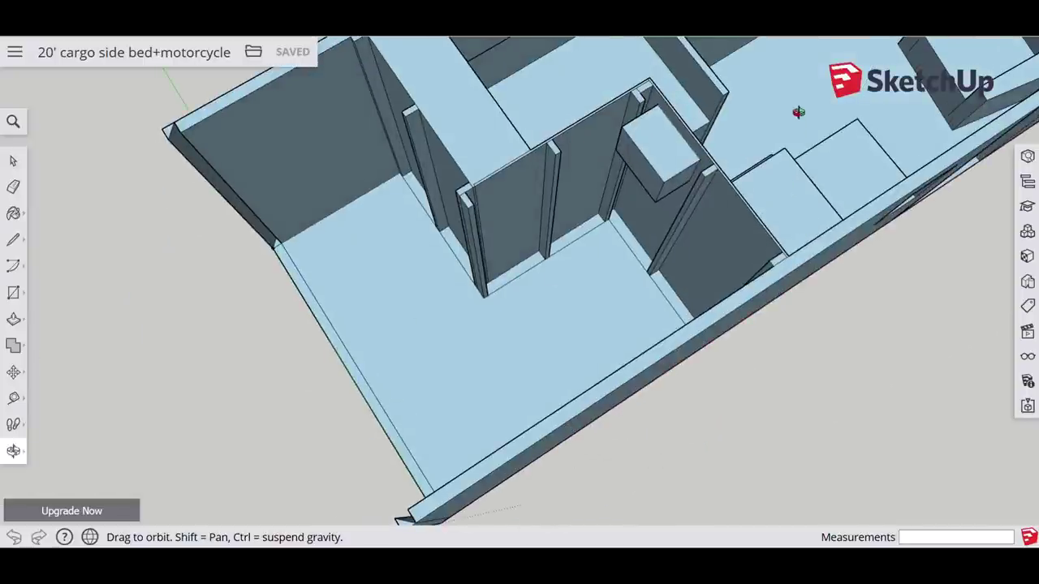
- Examine the side bed, overhead cabinet, sink counter and low cabinets from the doorway side, from above and at a lower angle
drag(800, 108, 450, 148)
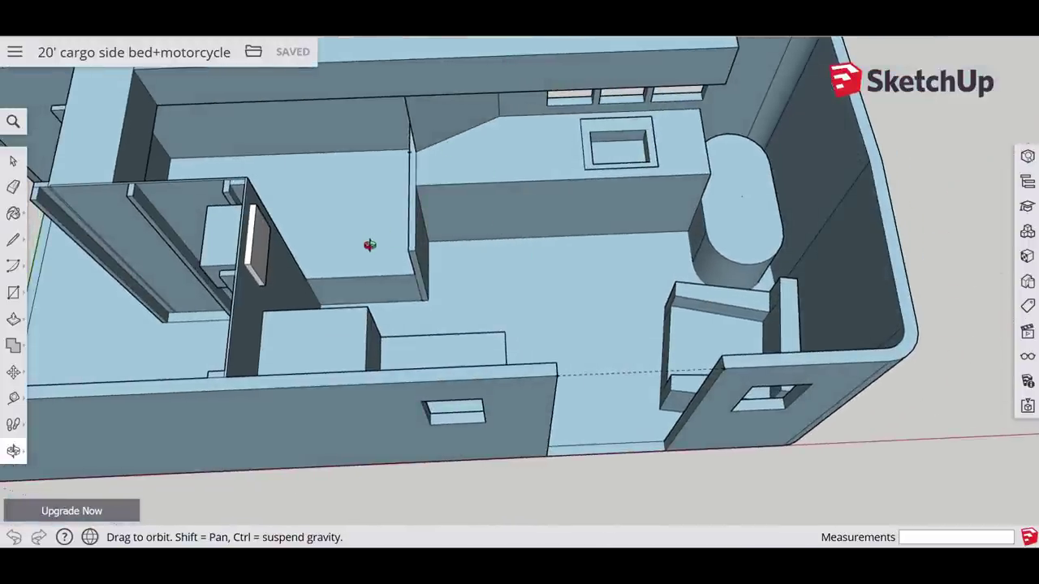
mouse_move(480, 255)
mouse_down()
mouse_move(297, 270)
mouse_move(471, 237)
mouse_up()
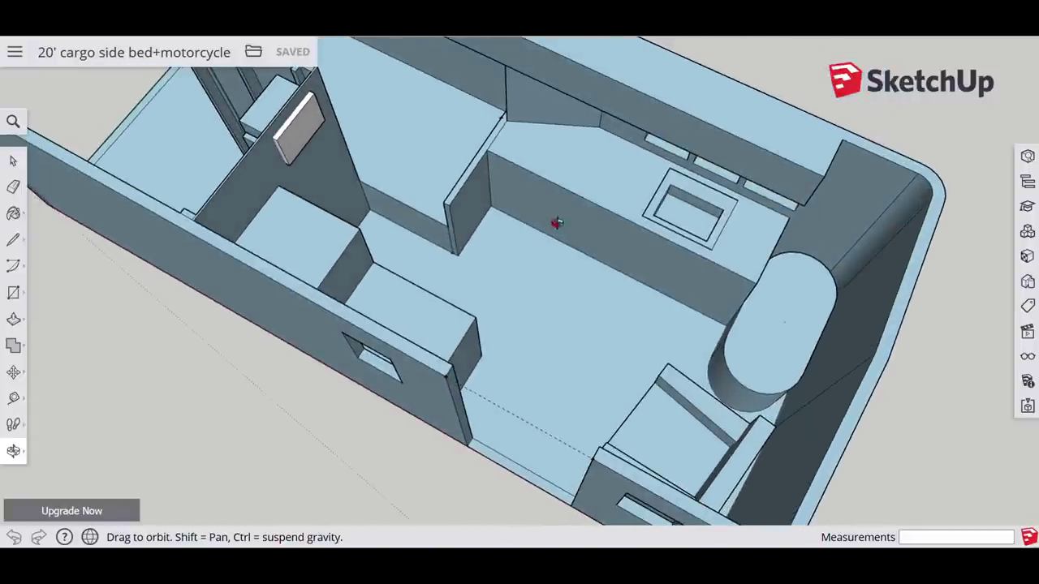
drag(557, 223, 555, 217)
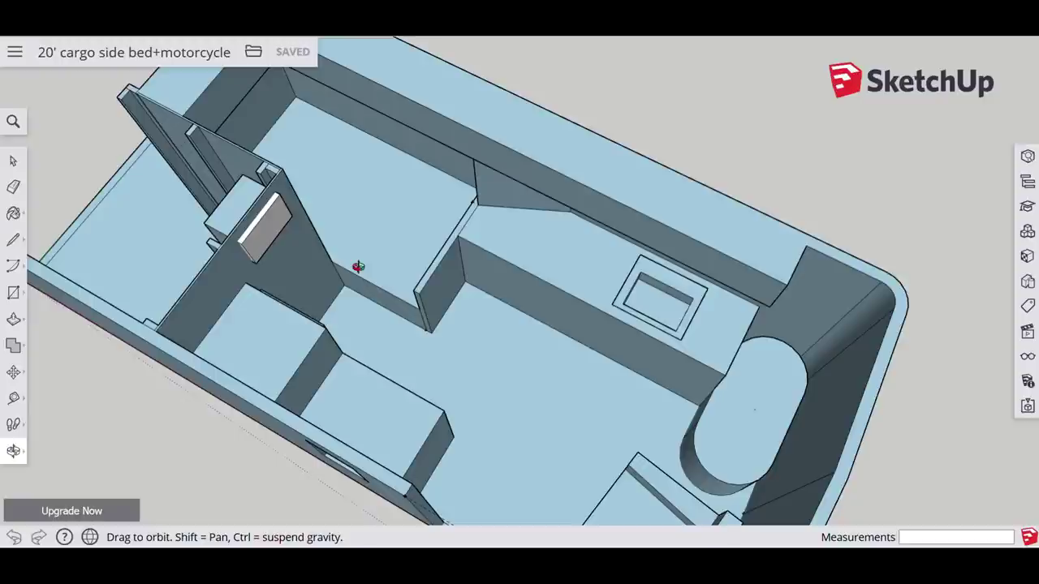
drag(297, 272, 488, 205)
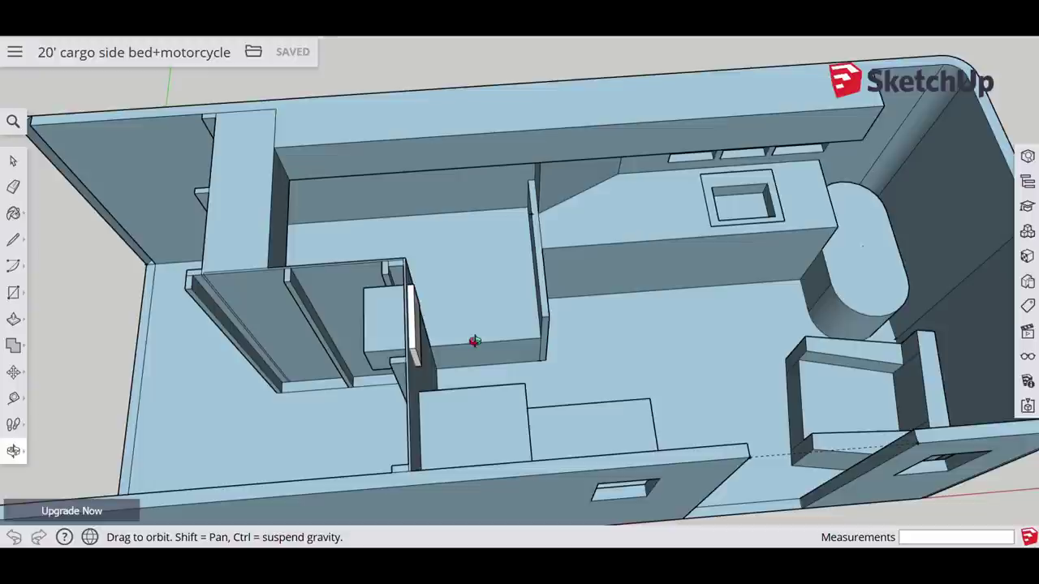
drag(473, 341, 455, 285)
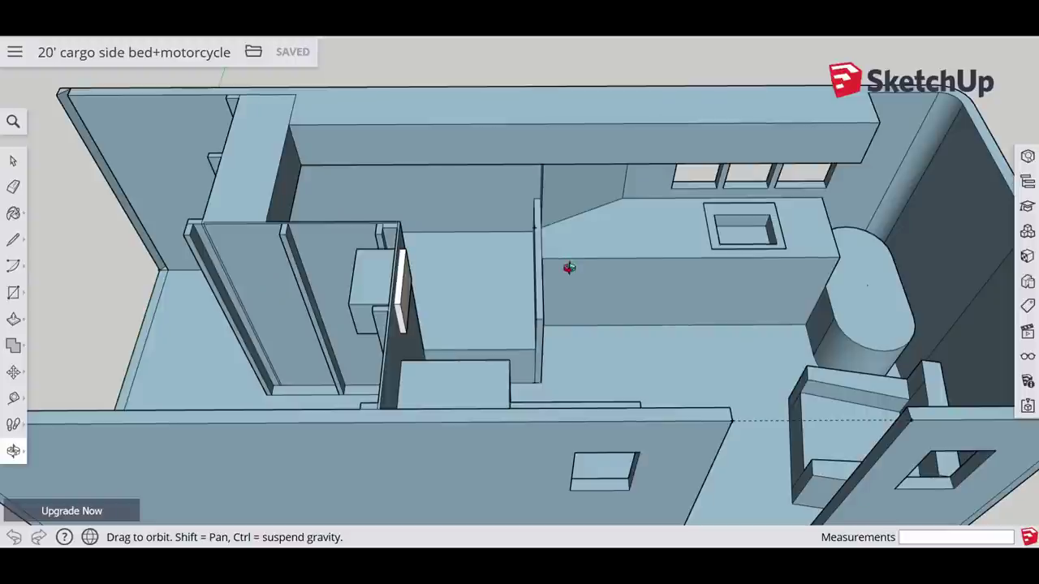
- Inspect the white panel on the partition wall and the box mounted behind it up close, ending with the whole trailer in view
scroll(569, 268, down, 6)
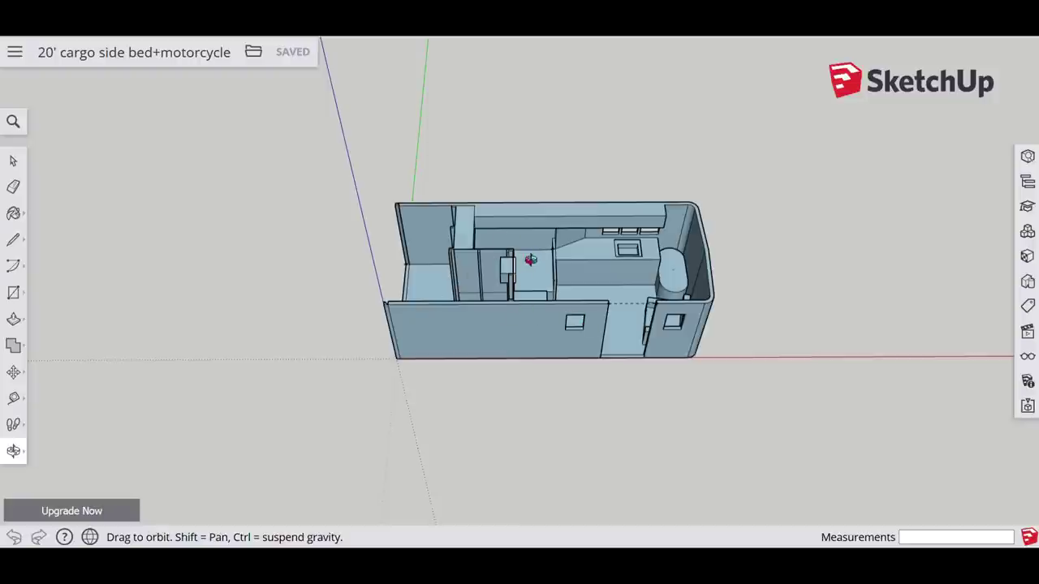
drag(529, 262, 448, 247)
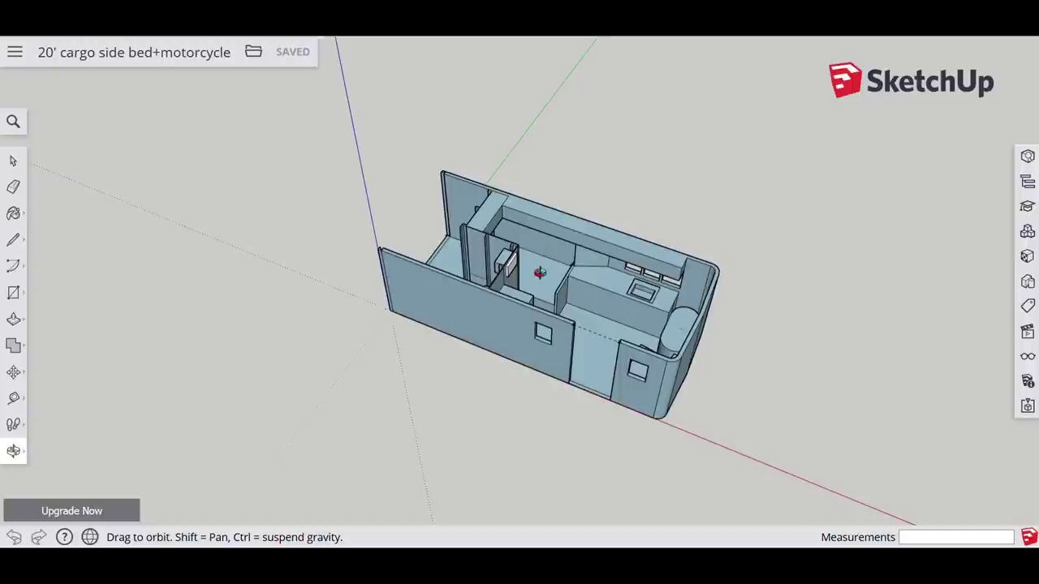
scroll(517, 279, up, 8)
scroll(516, 278, up, 3)
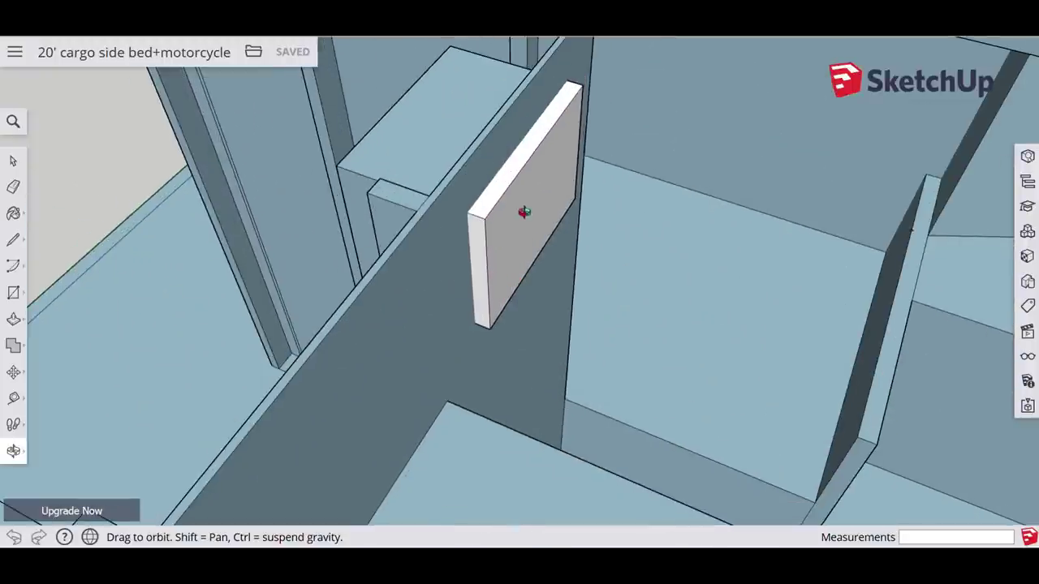
drag(488, 215, 542, 251)
drag(297, 350, 524, 225)
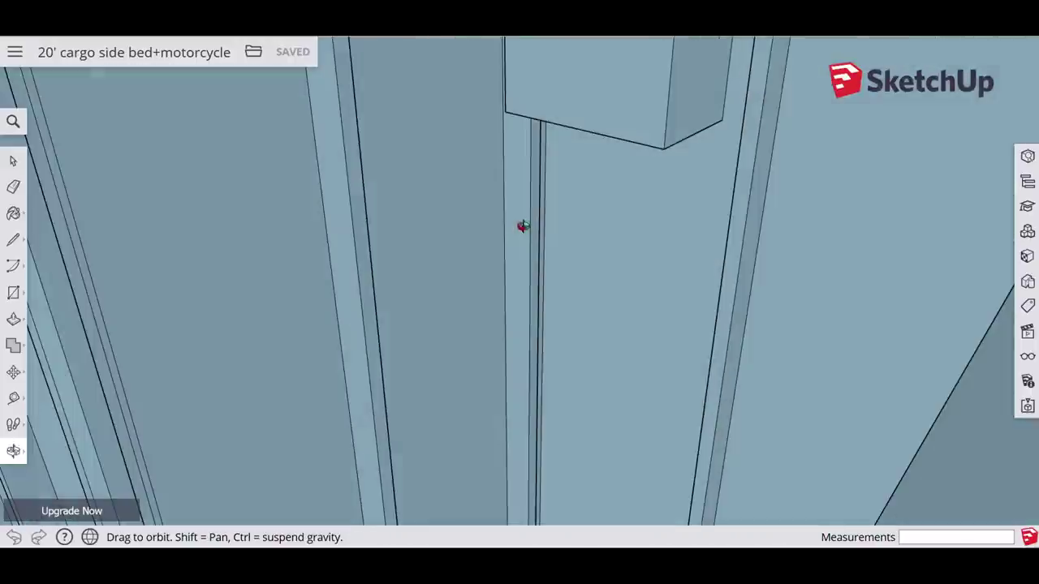
key(shift+z)
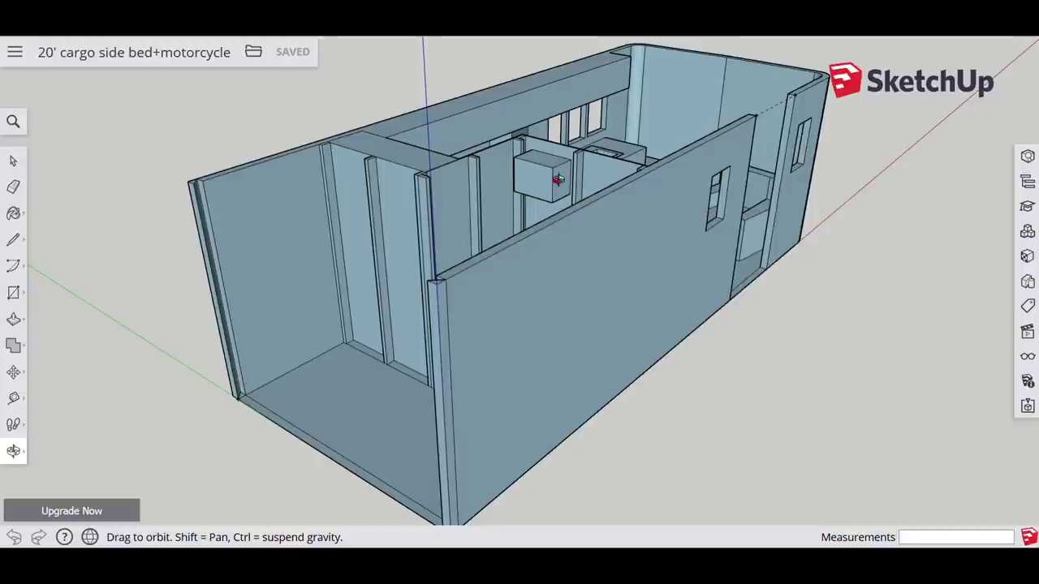
- Examine the full trailer layout from the doorway side and from above, from the rear bay to the front armchair
drag(558, 179, 294, 295)
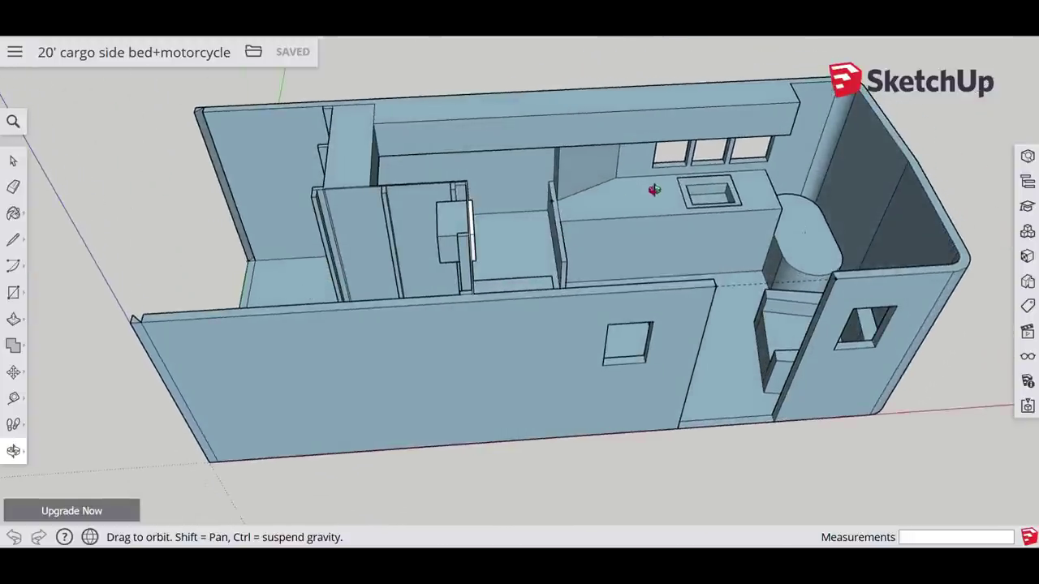
drag(706, 244, 441, 225)
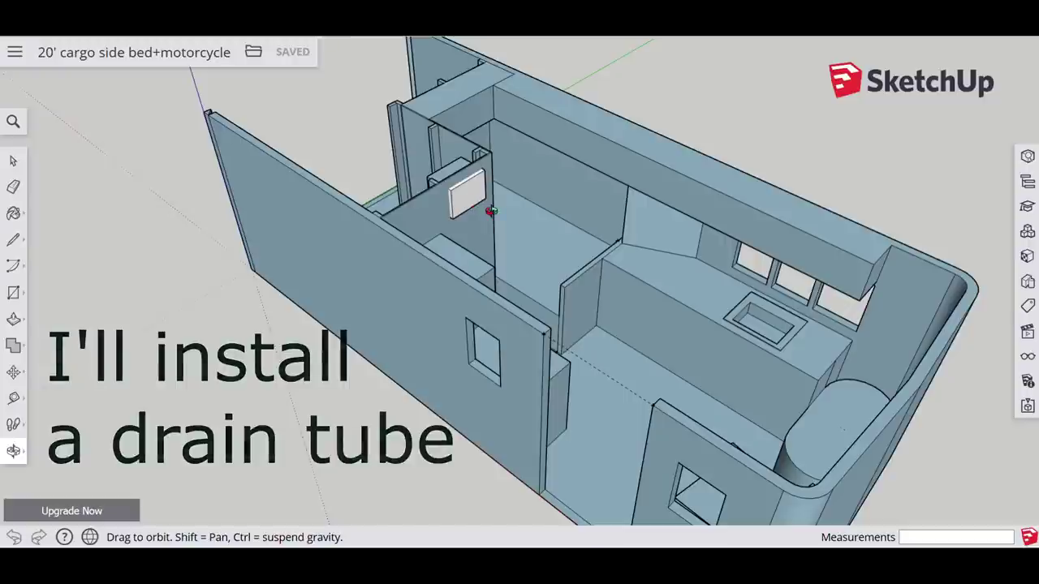
drag(585, 354, 839, 434)
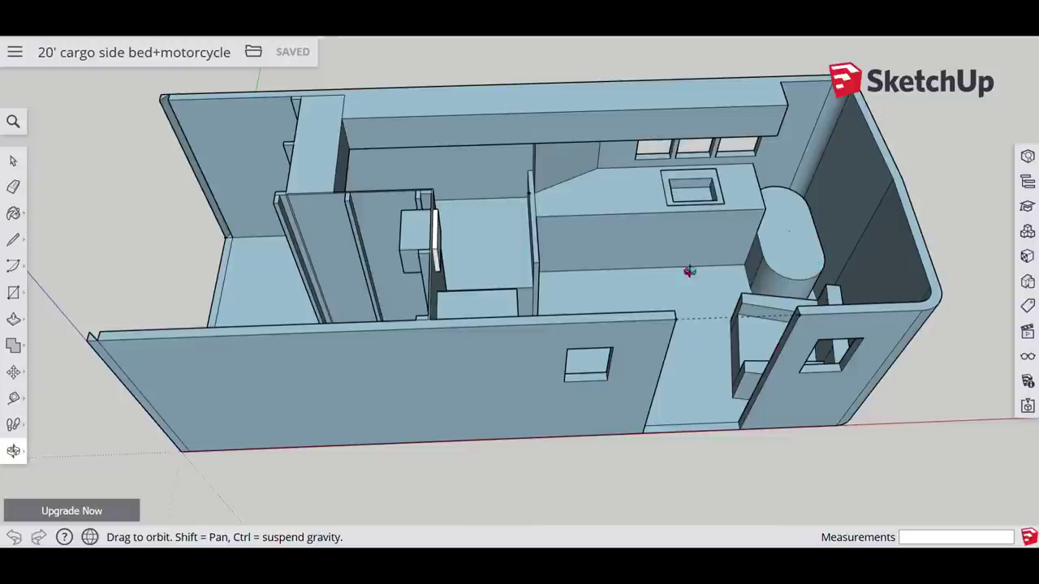
drag(620, 250, 603, 387)
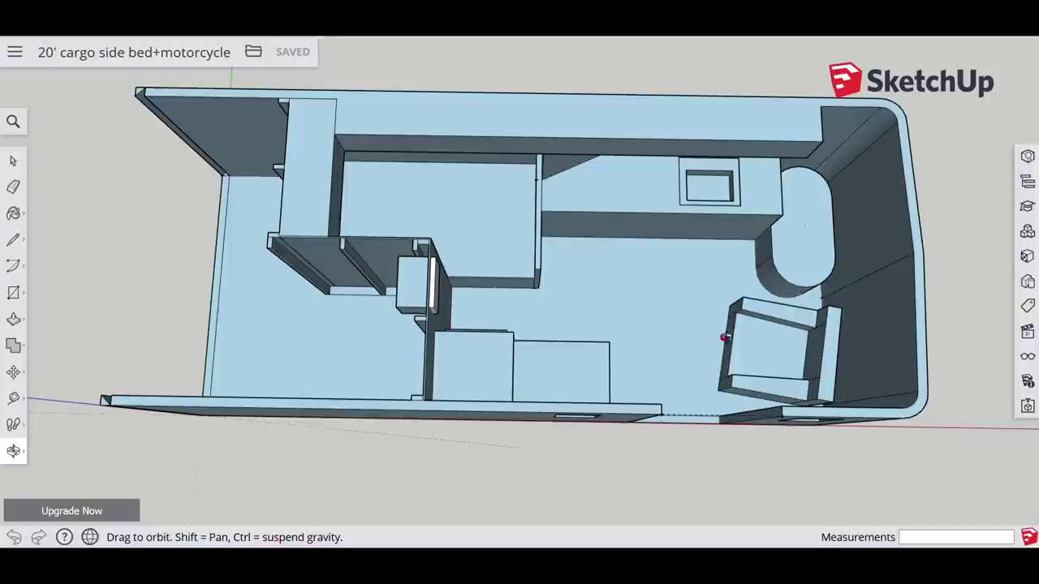
- Examine the trailer's exterior front end and the outer side wall with the three kitchen windows
drag(726, 336, 547, 139)
drag(828, 350, 460, 184)
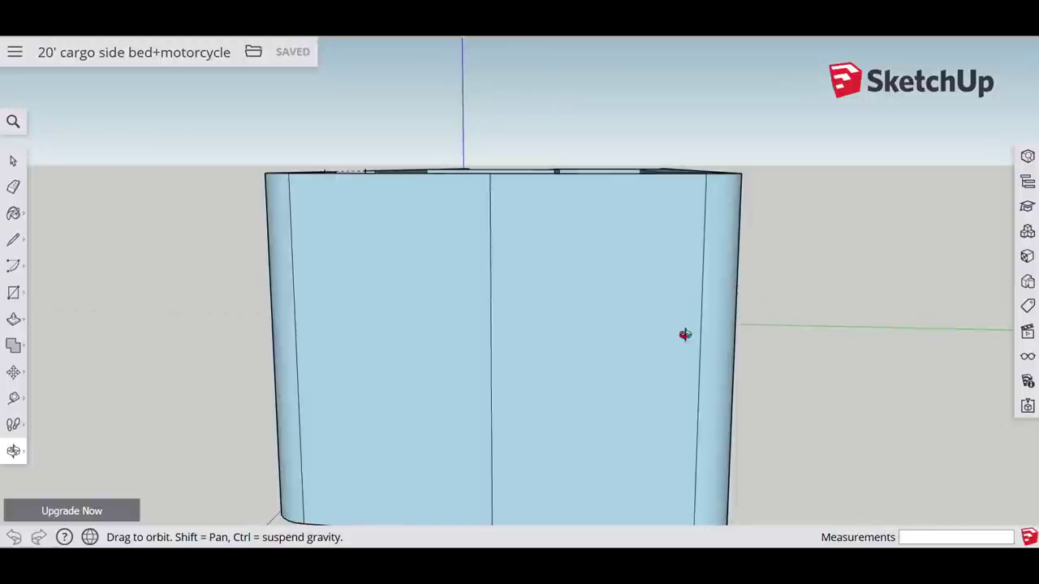
drag(684, 334, 388, 234)
drag(464, 442, 413, 460)
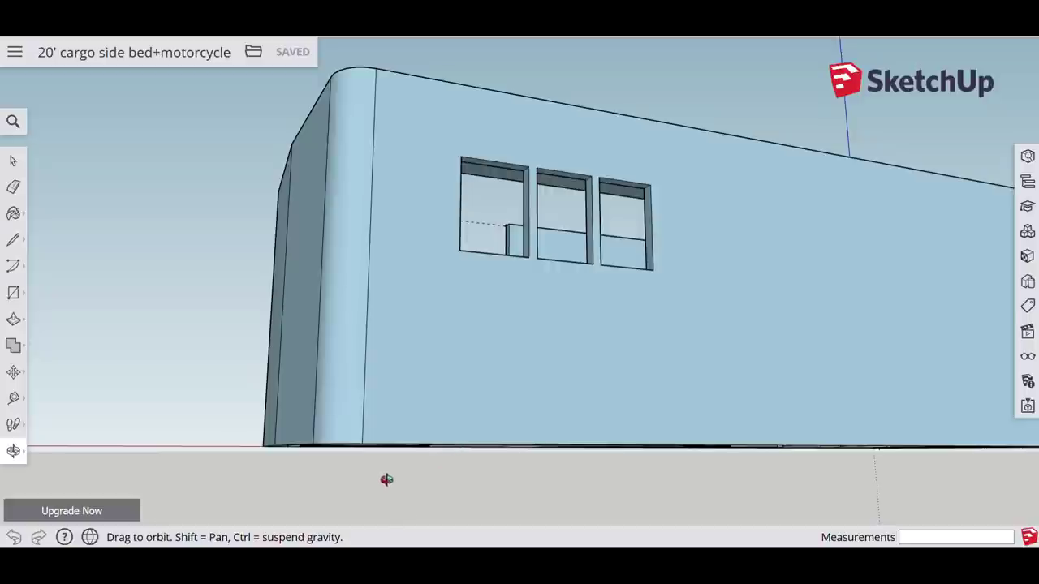
- Examine the side bed, sink counter, front armchair and entry doorway from the doorway side at higher and lower angles
drag(779, 448, 597, 434)
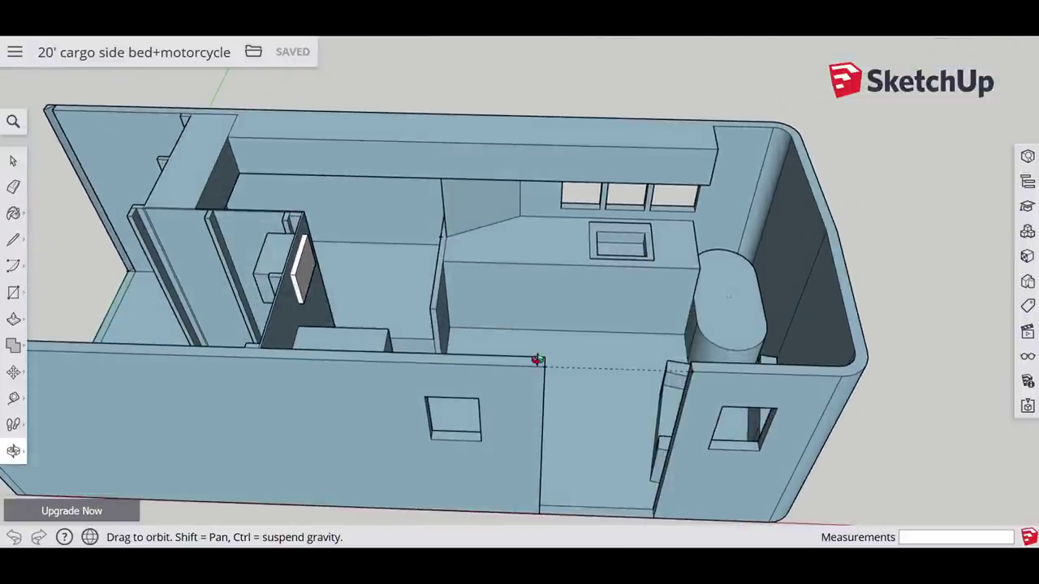
drag(545, 362, 540, 400)
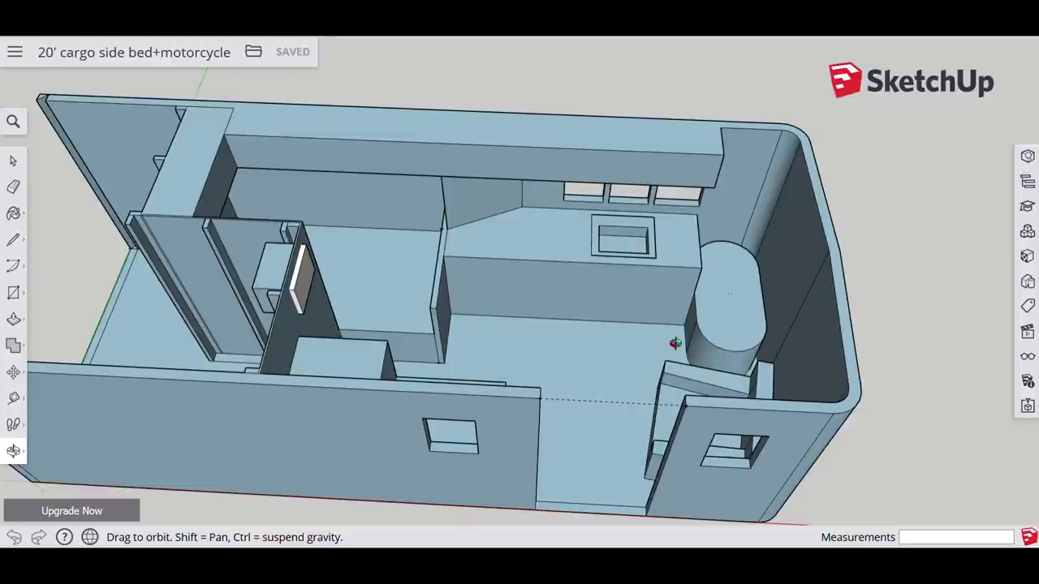
drag(676, 344, 418, 339)
drag(587, 332, 810, 356)
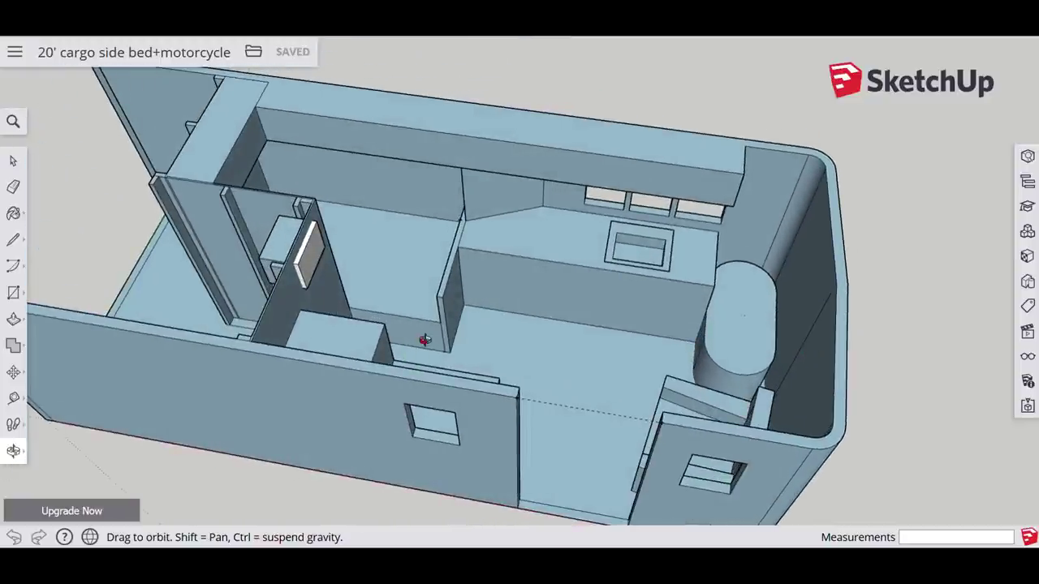
drag(424, 339, 464, 341)
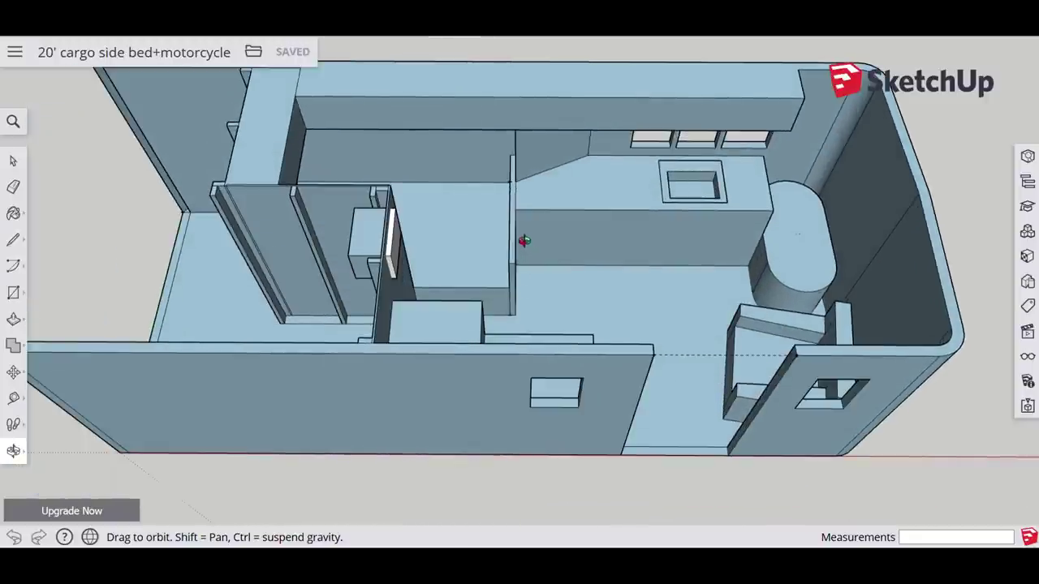
drag(524, 241, 522, 235)
mouse_move(522, 332)
mouse_down()
mouse_move(525, 273)
mouse_move(527, 341)
mouse_up()
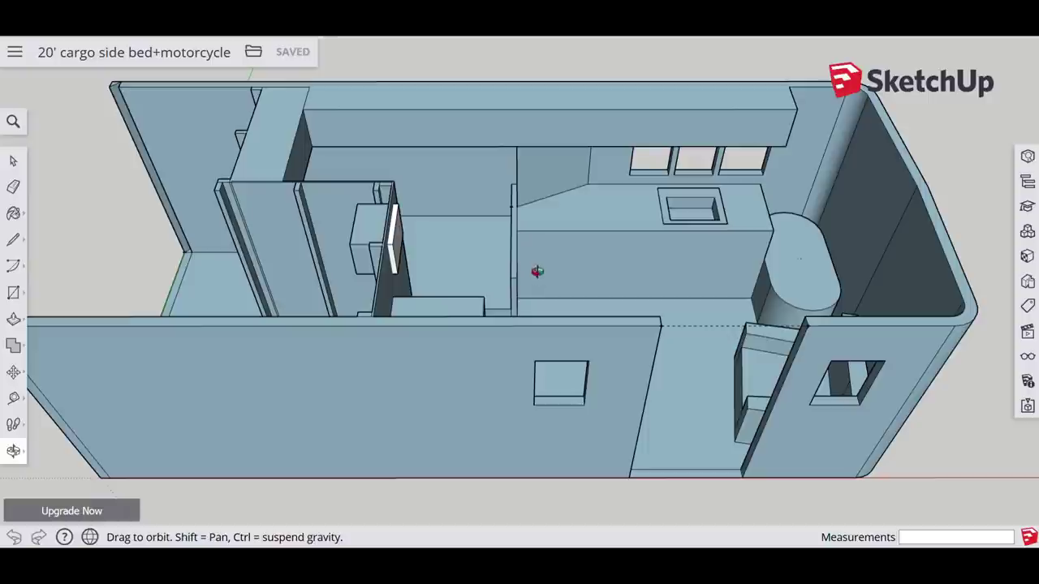
drag(523, 297, 530, 348)
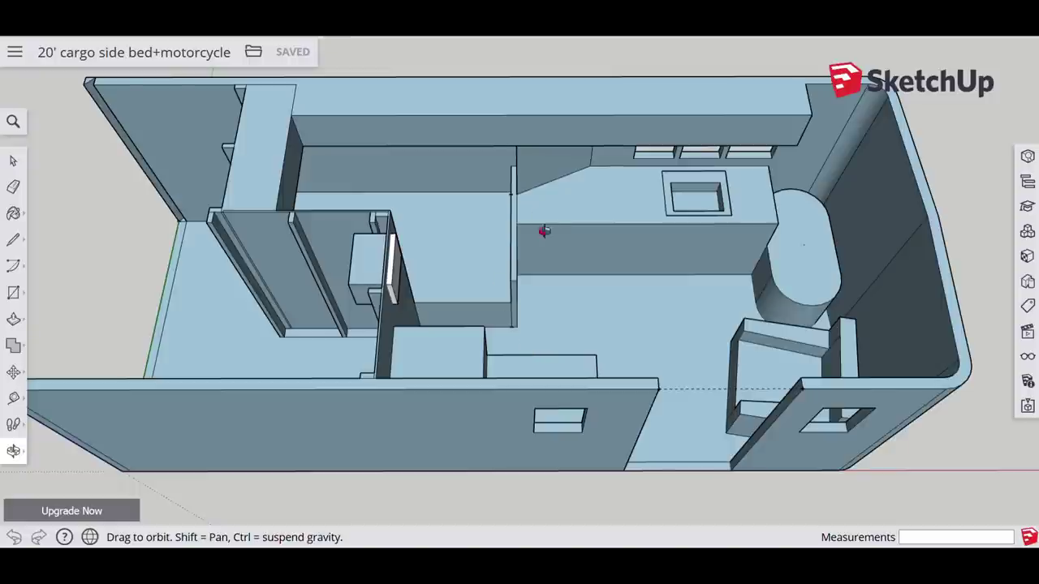
drag(543, 231, 420, 112)
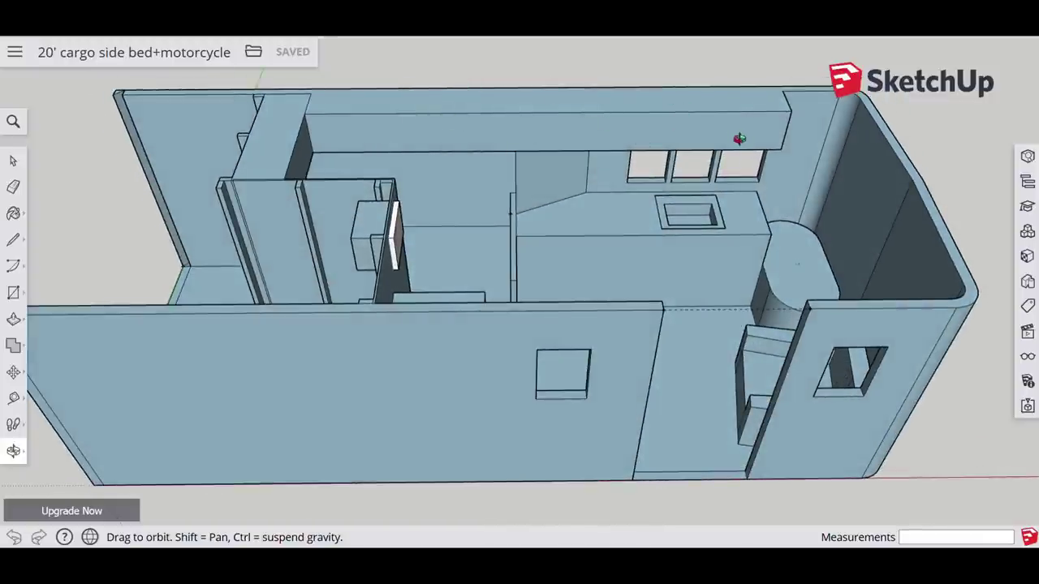
- Examine the stepped low cabinets and armchair from the kitchen window side, and the whole trailer from the rear corner and doorway side
drag(724, 155, 322, 274)
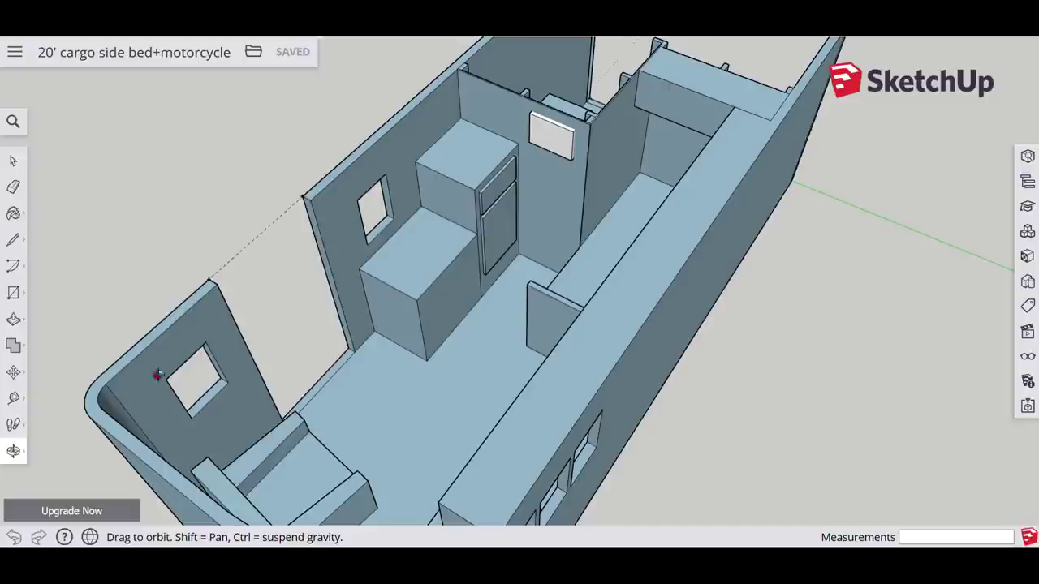
drag(213, 416, 885, 325)
drag(577, 251, 714, 104)
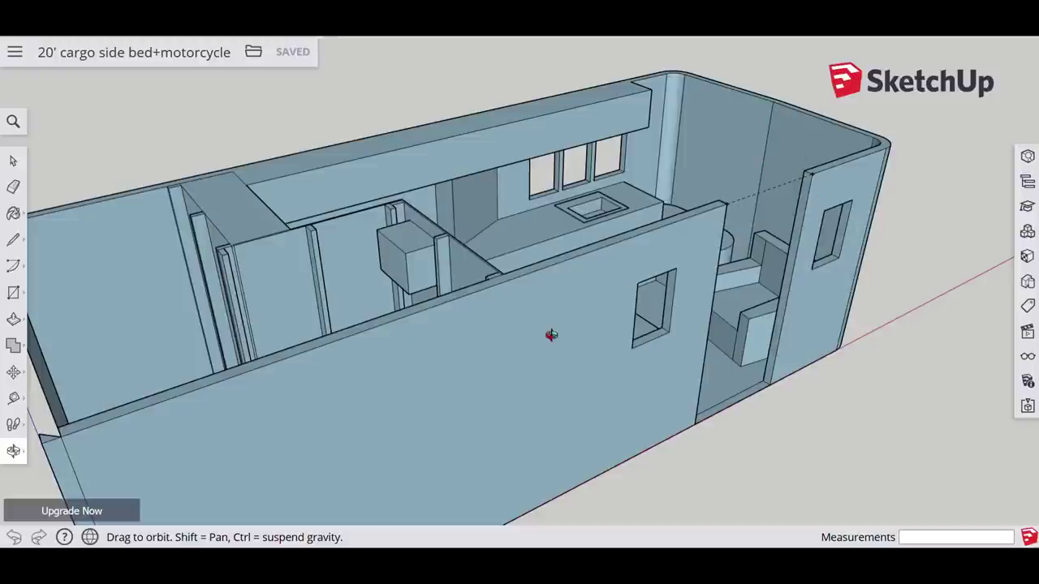
drag(551, 335, 398, 457)
scroll(491, 372, down, 5)
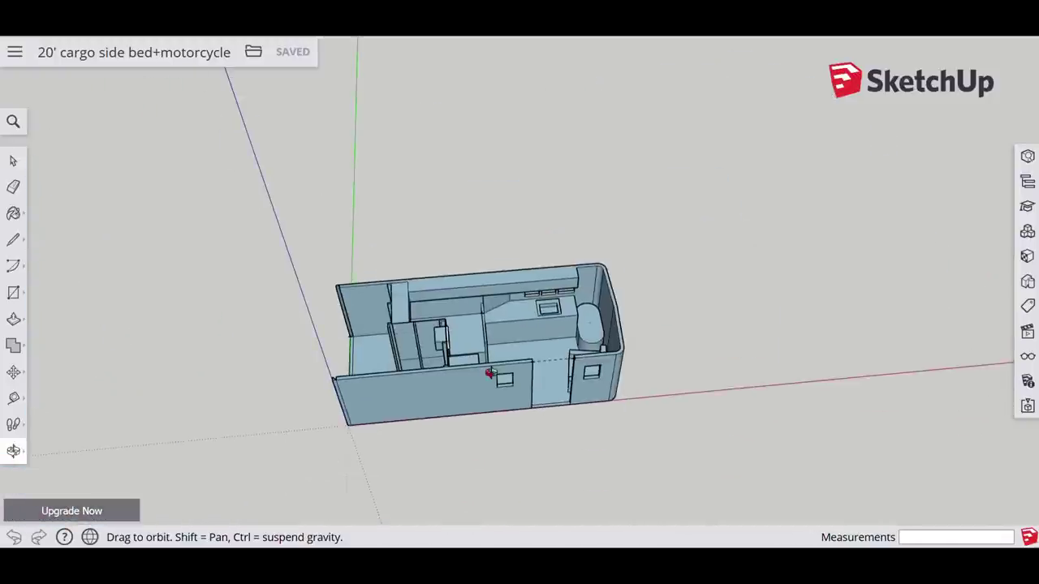
drag(446, 375, 585, 273)
scroll(544, 274, up, 6)
scroll(543, 271, down, 4)
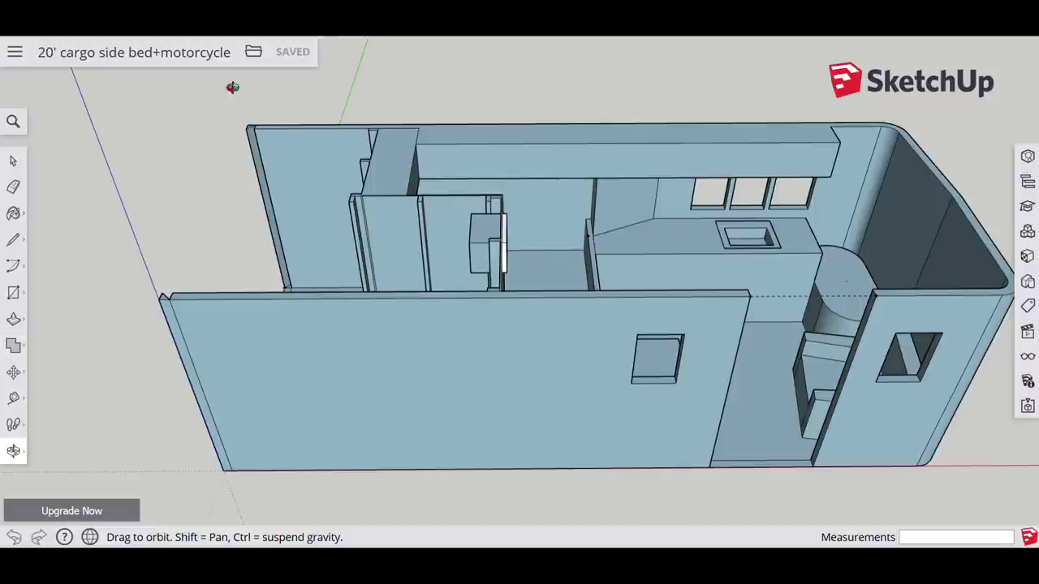
- Open the saved model Semi RV Version 1.skp from the SketchUp project folder
click(262, 58)
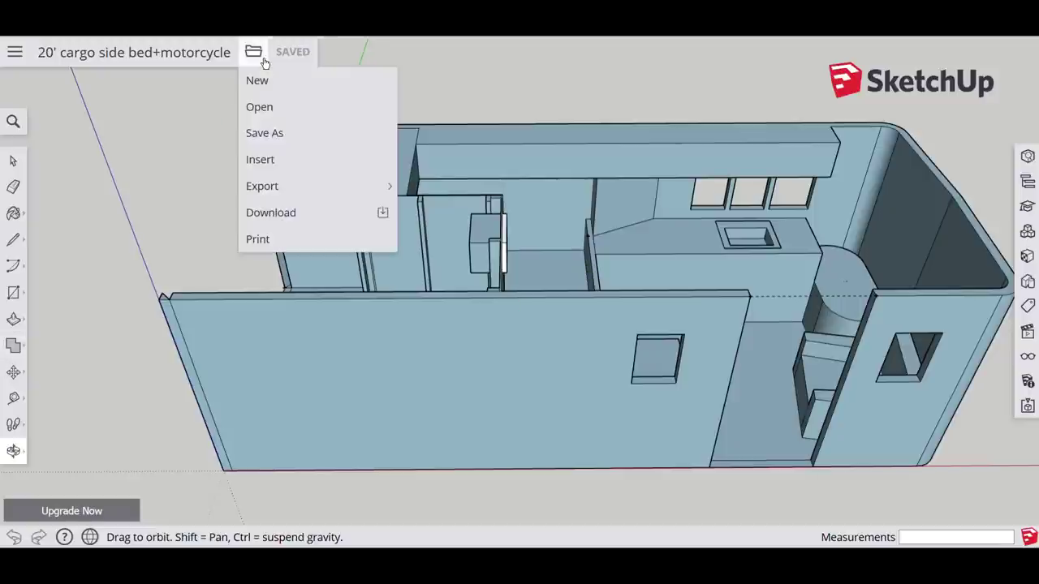
click(261, 107)
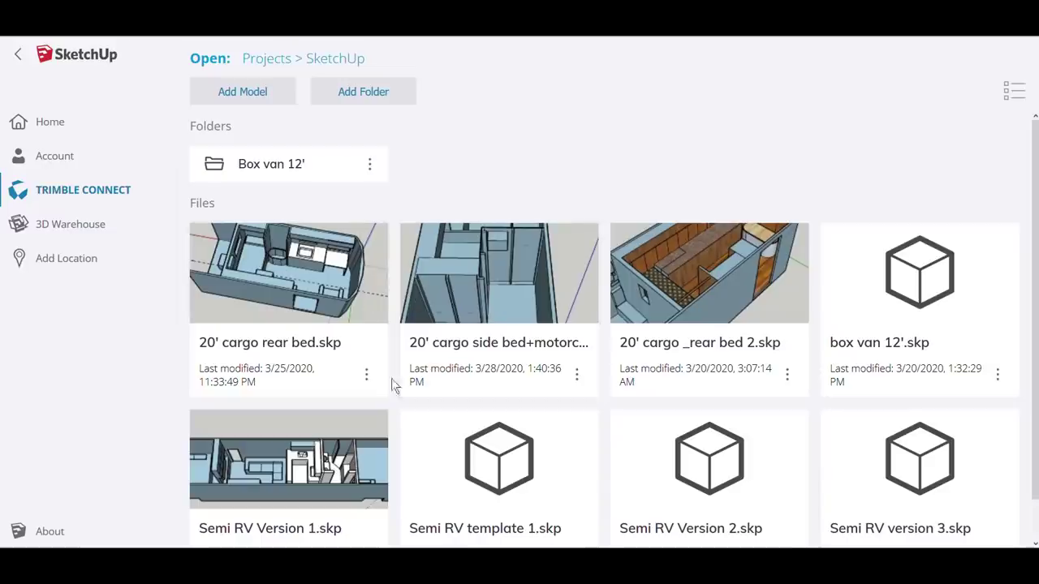
click(277, 477)
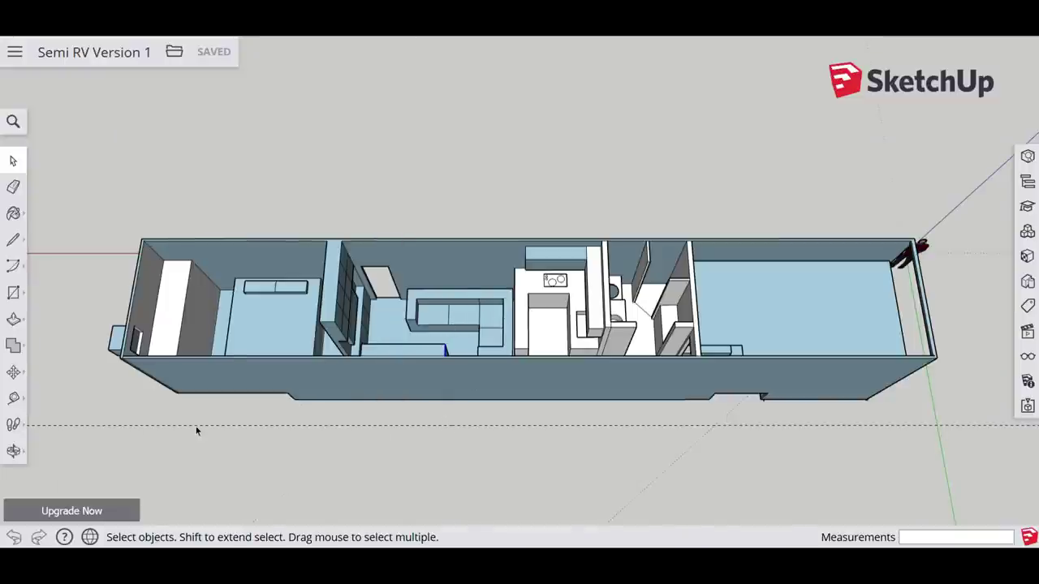
- Examine the semi trailer's exterior from both long sides, including the lower wall cutouts and the entry doorway
click(13, 451)
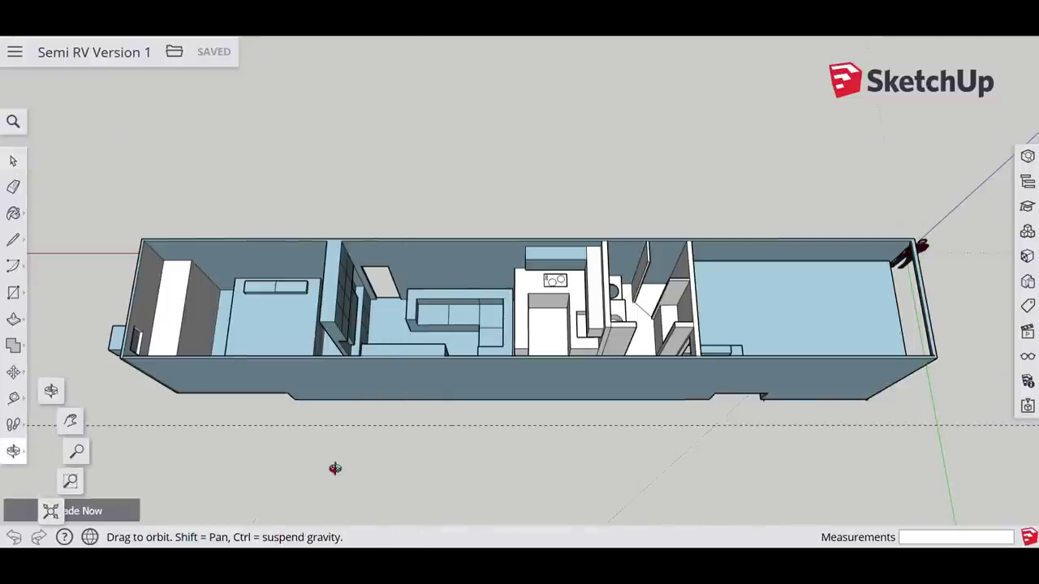
drag(335, 468, 433, 227)
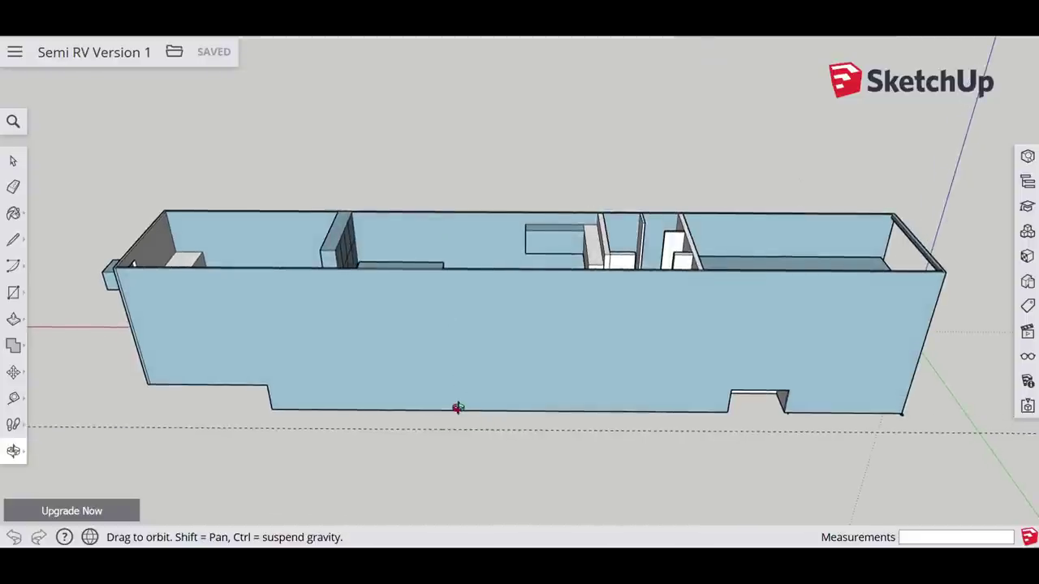
drag(458, 408, 369, 210)
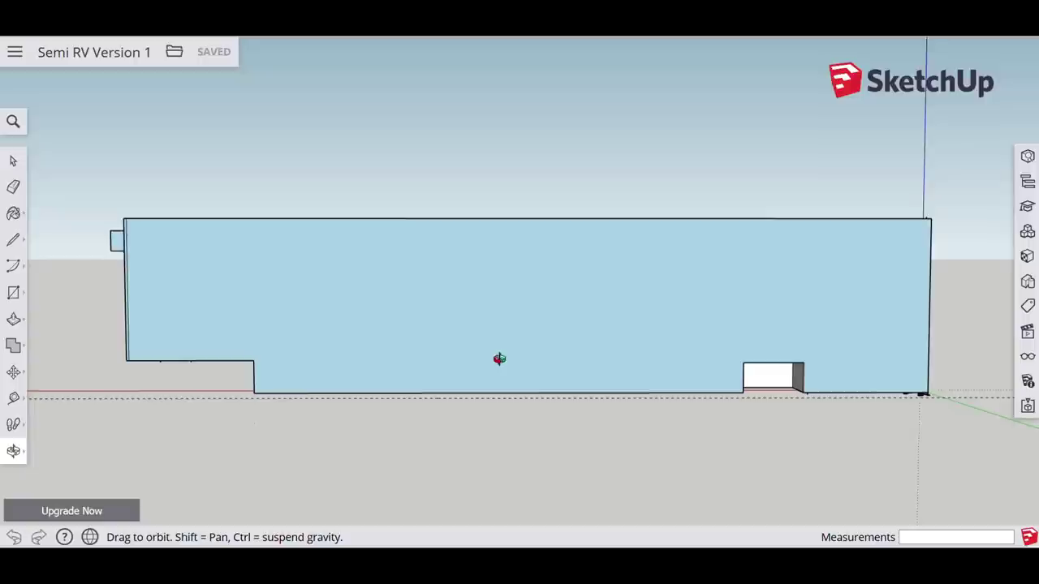
drag(525, 306, 357, 364)
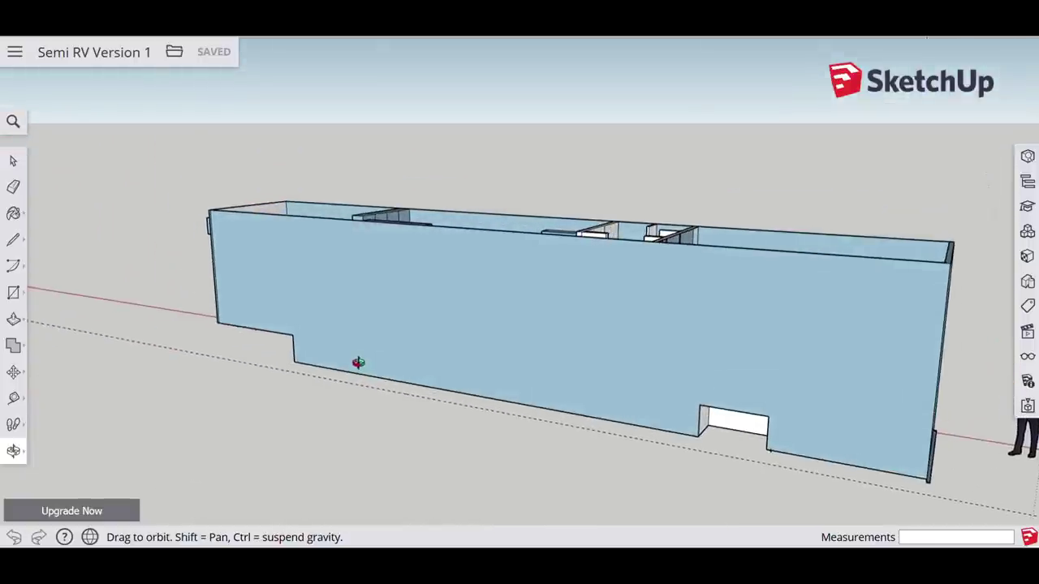
drag(617, 320, 815, 366)
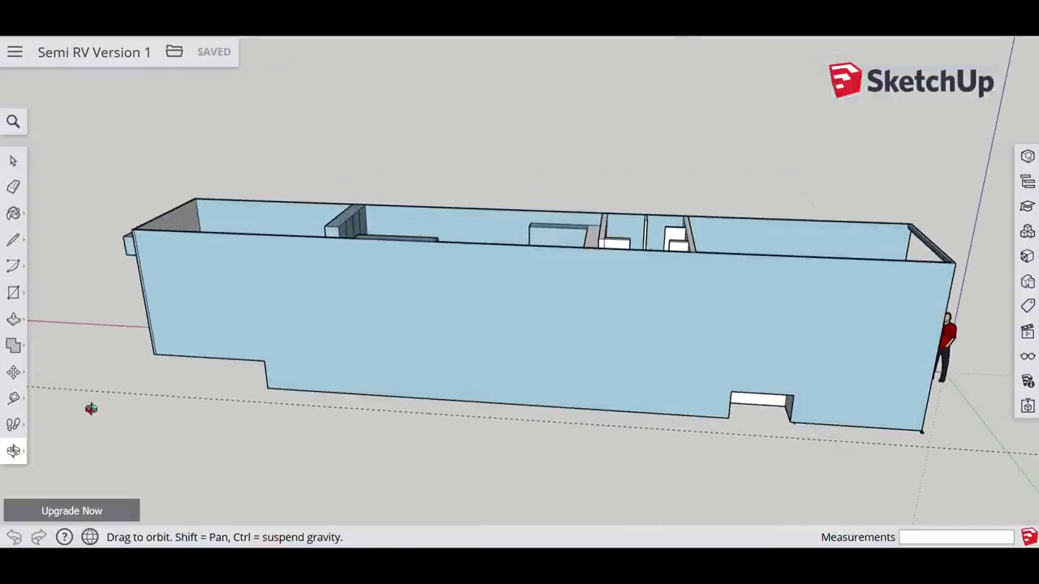
drag(429, 378, 439, 293)
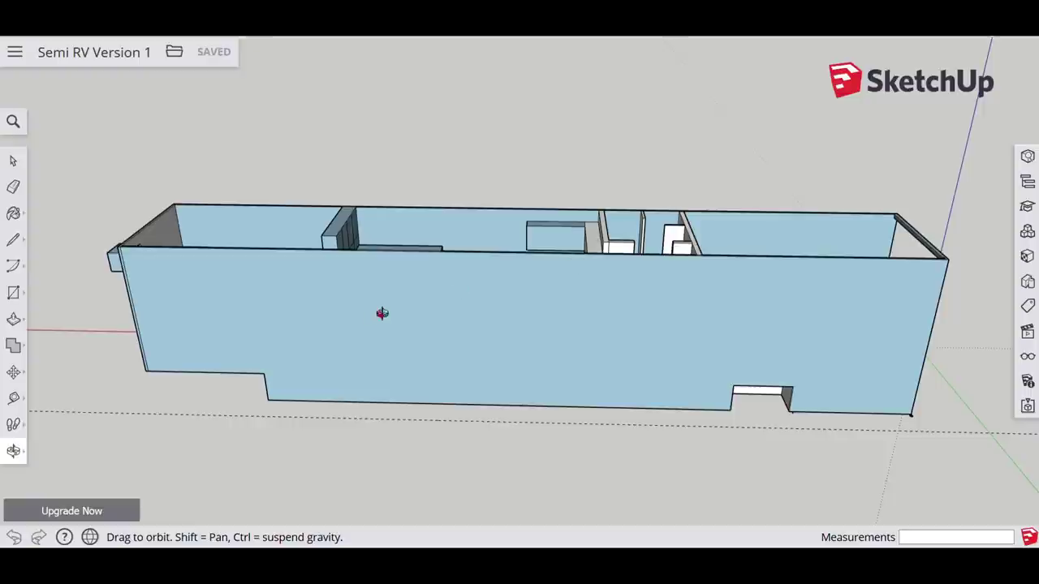
drag(383, 313, 745, 334)
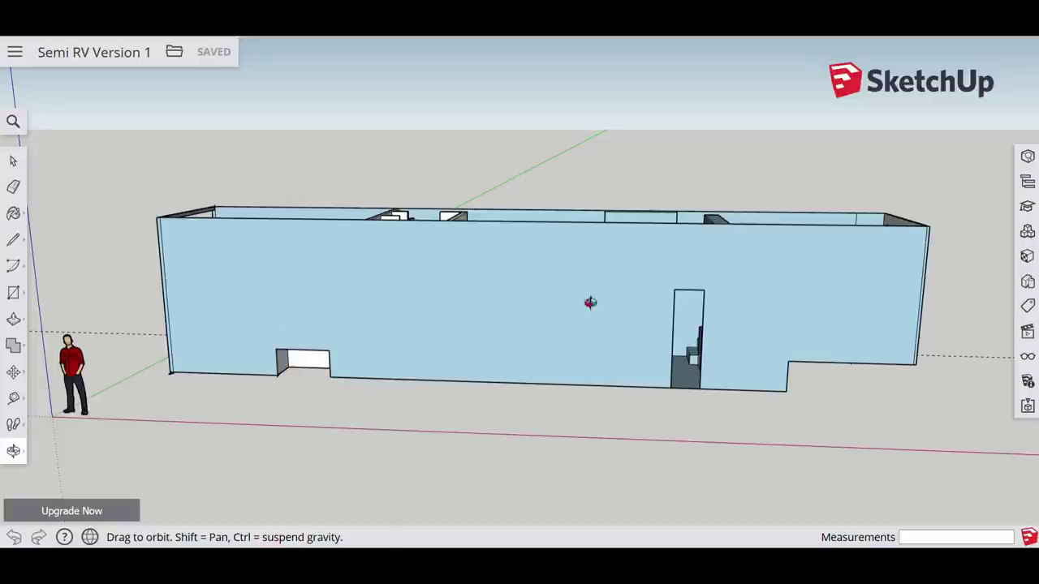
- Examine the open rear end of the semi trailer, with its two ramps, central box and upper deck
drag(512, 302, 641, 325)
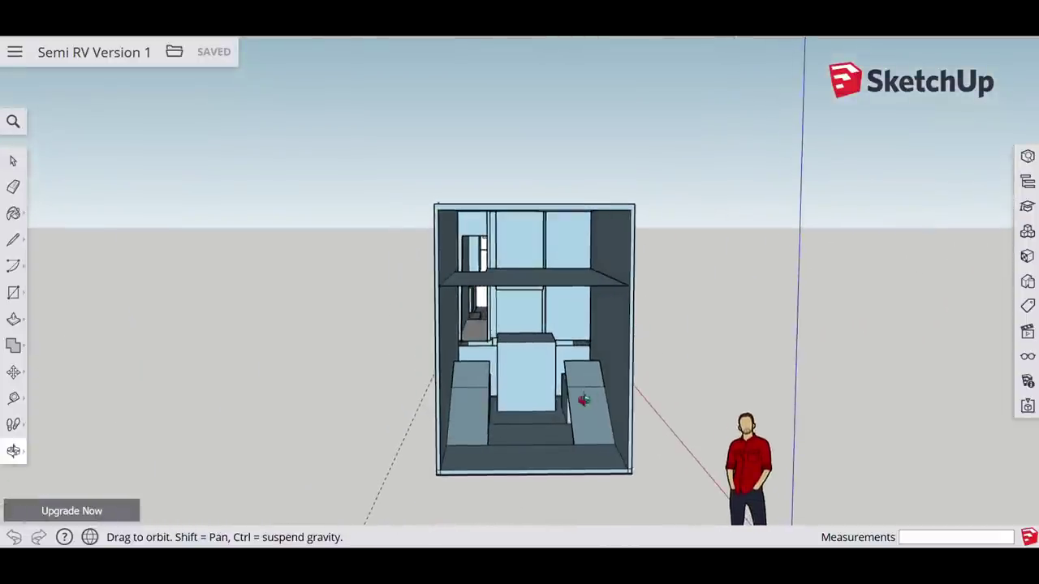
drag(555, 492, 561, 469)
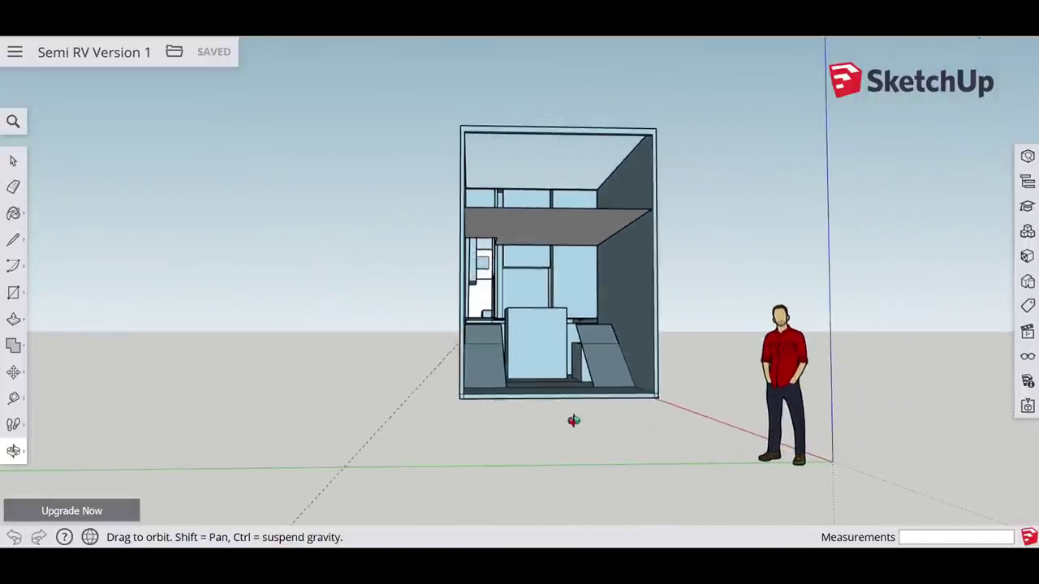
drag(575, 389, 507, 419)
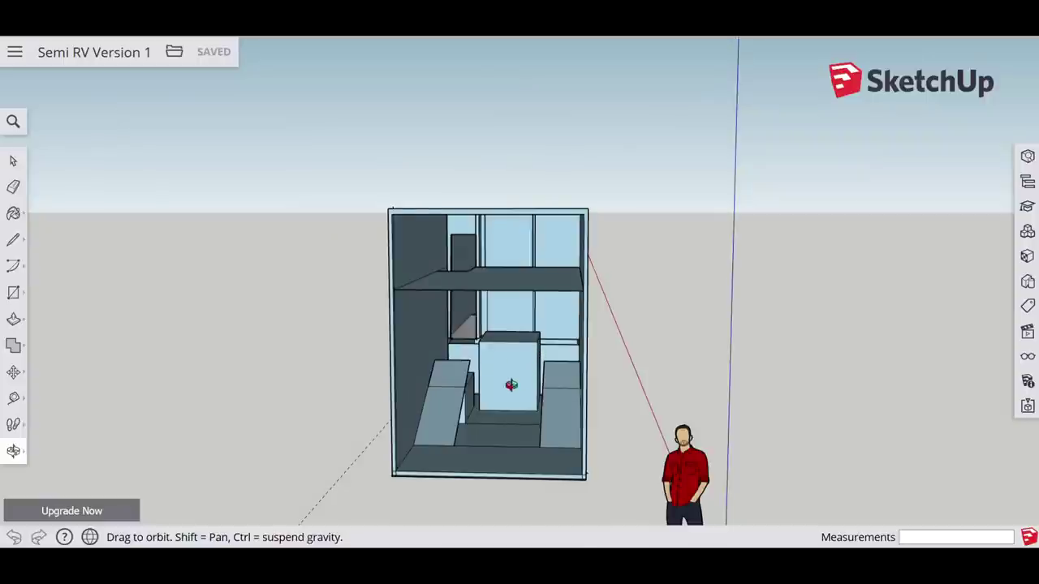
mouse_move(511, 384)
mouse_down()
mouse_move(430, 408)
mouse_move(498, 419)
mouse_move(515, 386)
mouse_up()
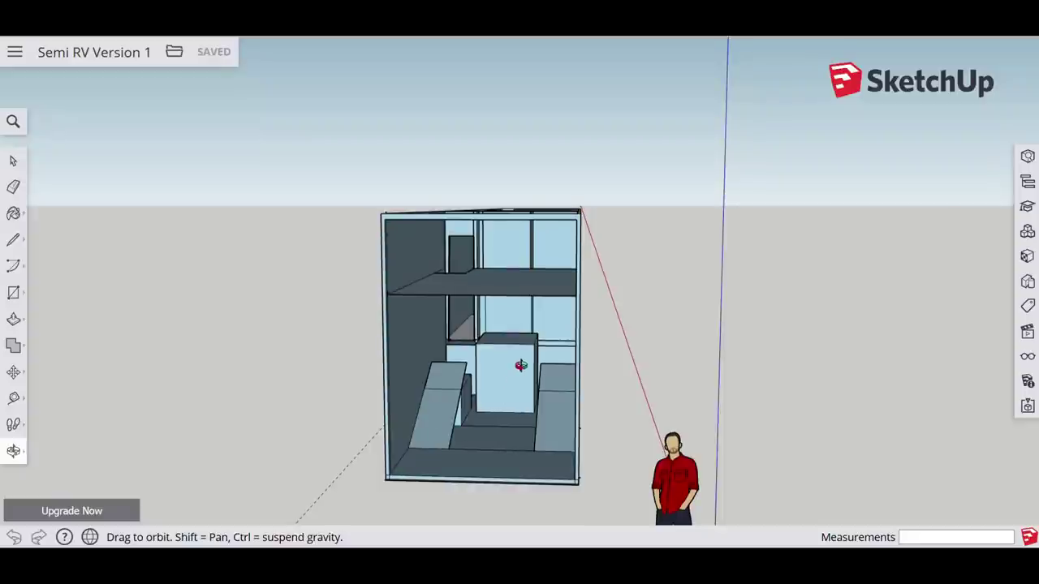
drag(539, 340, 467, 323)
drag(430, 357, 454, 379)
- Examine the upper rear deck and the partition wall with its door from above the trailer's open end
drag(535, 325, 370, 322)
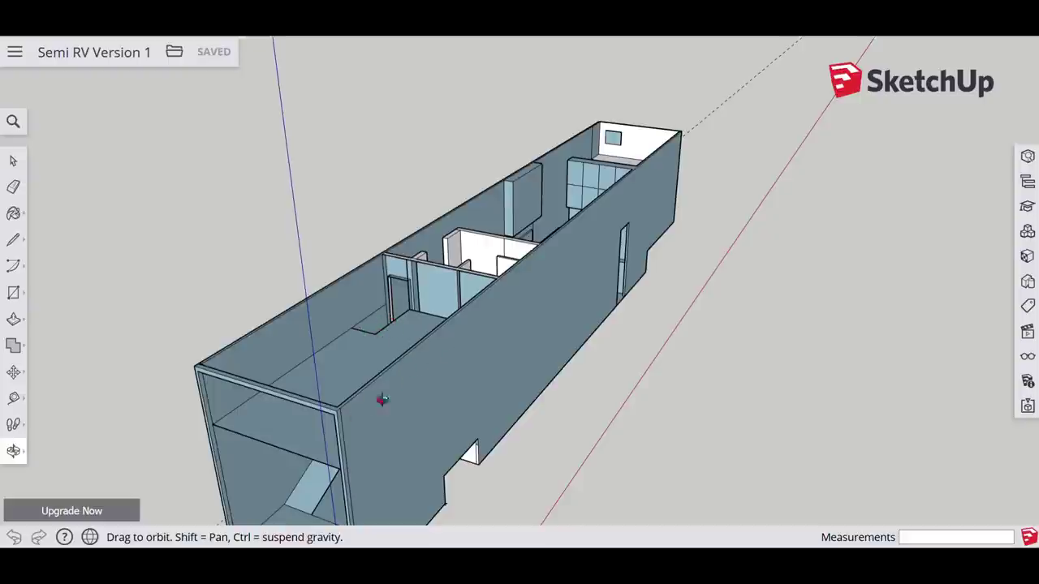
drag(352, 392, 475, 369)
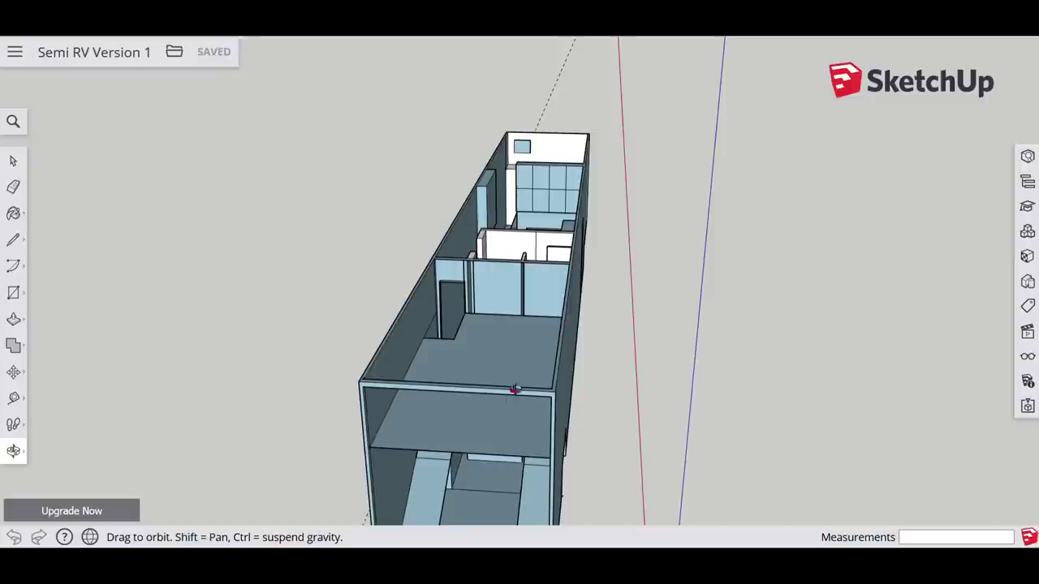
drag(501, 378, 494, 294)
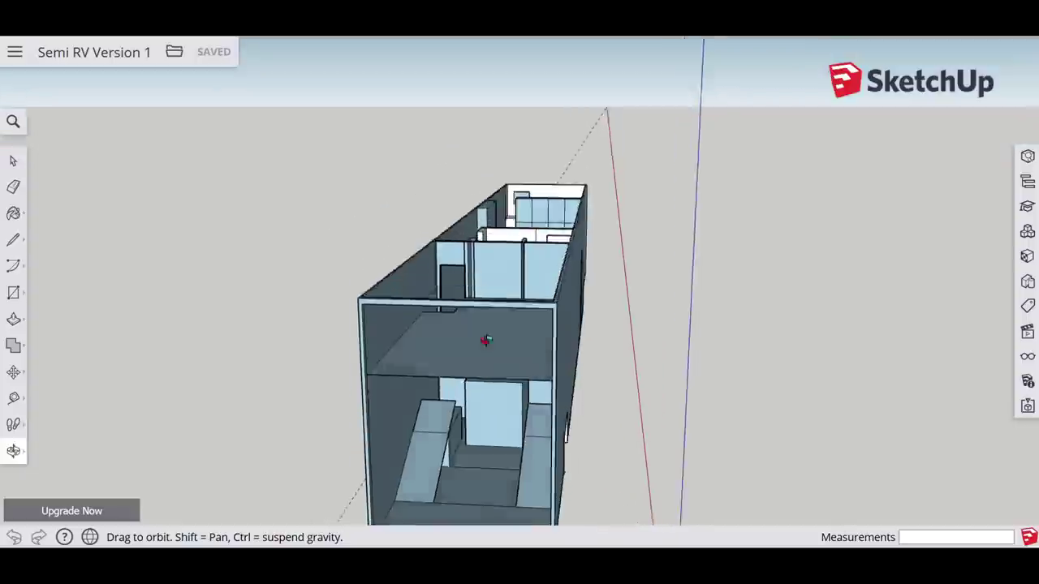
drag(486, 340, 436, 375)
drag(554, 274, 343, 385)
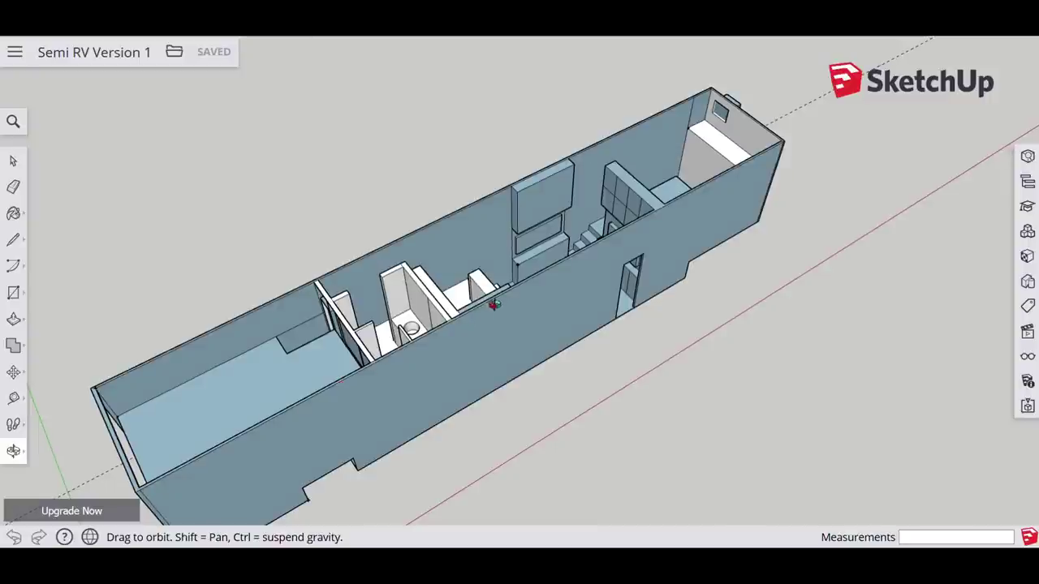
- Examine the semi trailer's full floor plan from above, from the rear deck through bathroom, kitchen and lounge to the front bedroom
drag(453, 291, 200, 413)
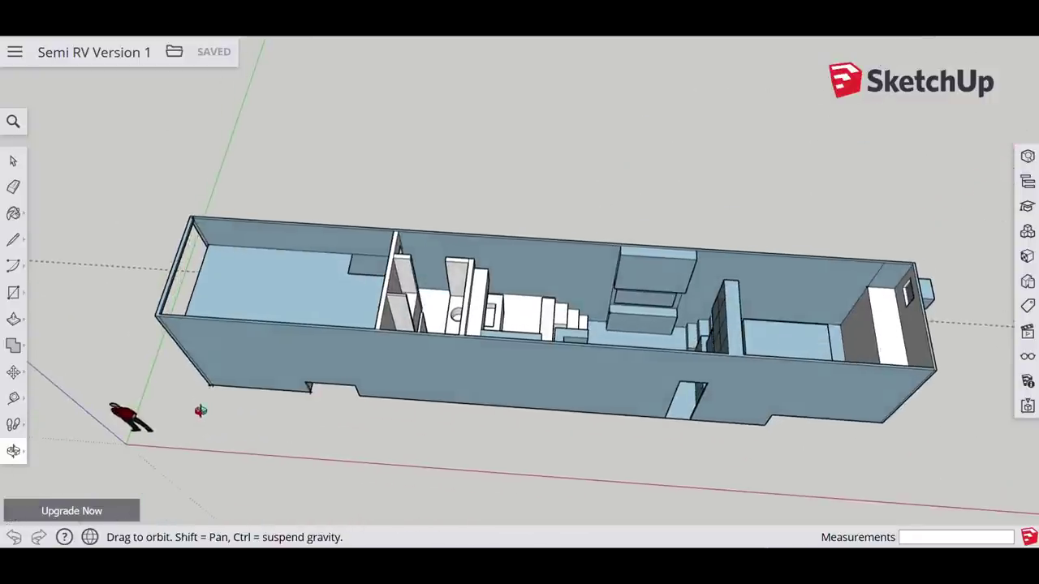
drag(563, 307, 577, 438)
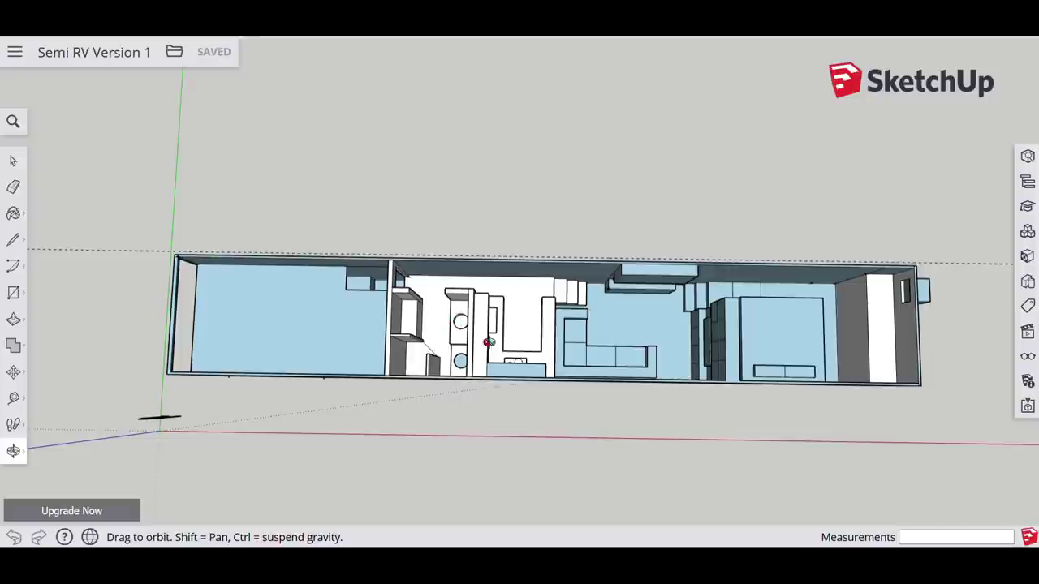
drag(489, 342, 519, 297)
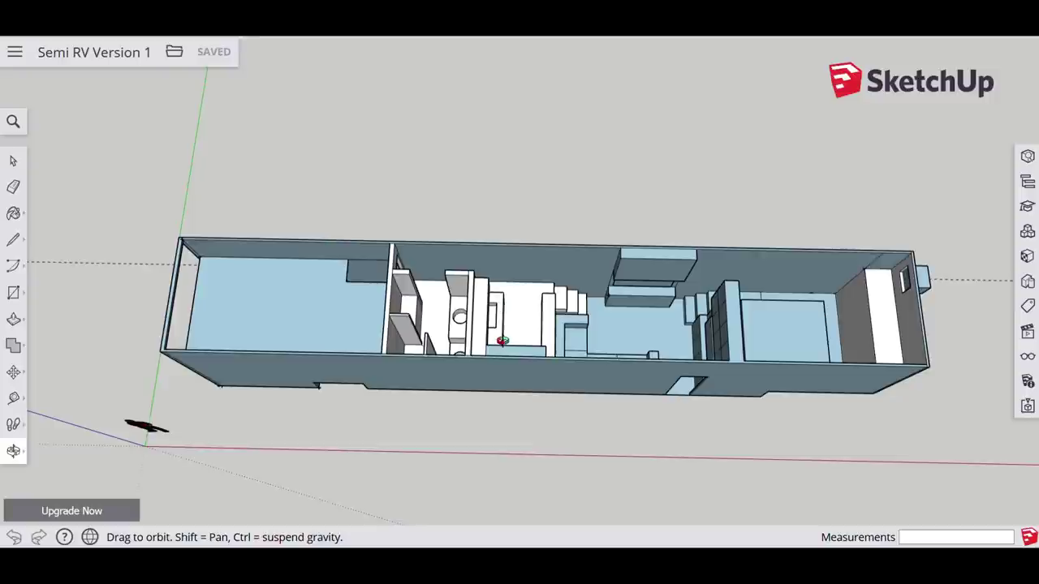
drag(499, 343, 503, 380)
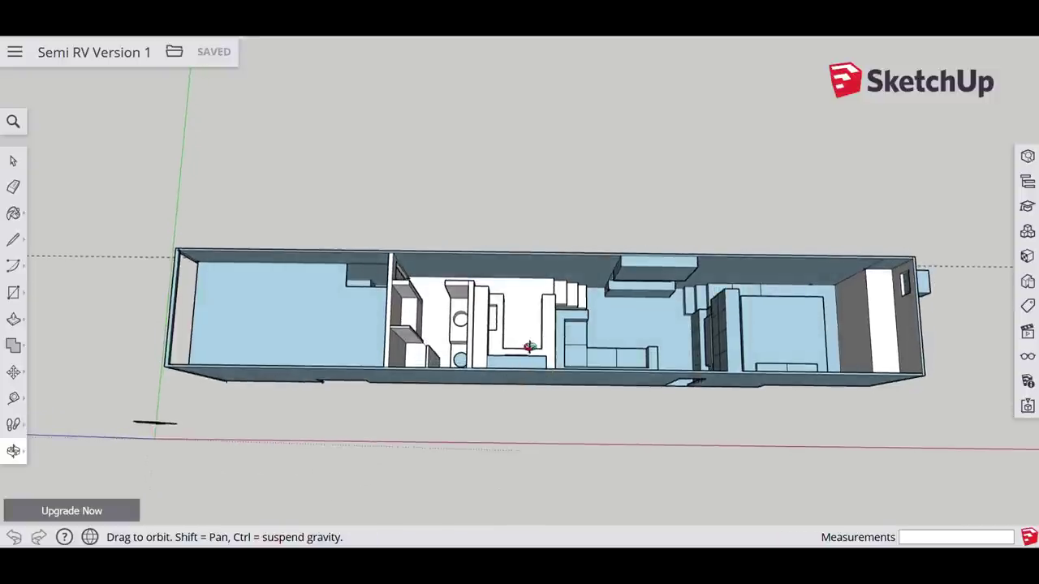
drag(382, 356, 324, 279)
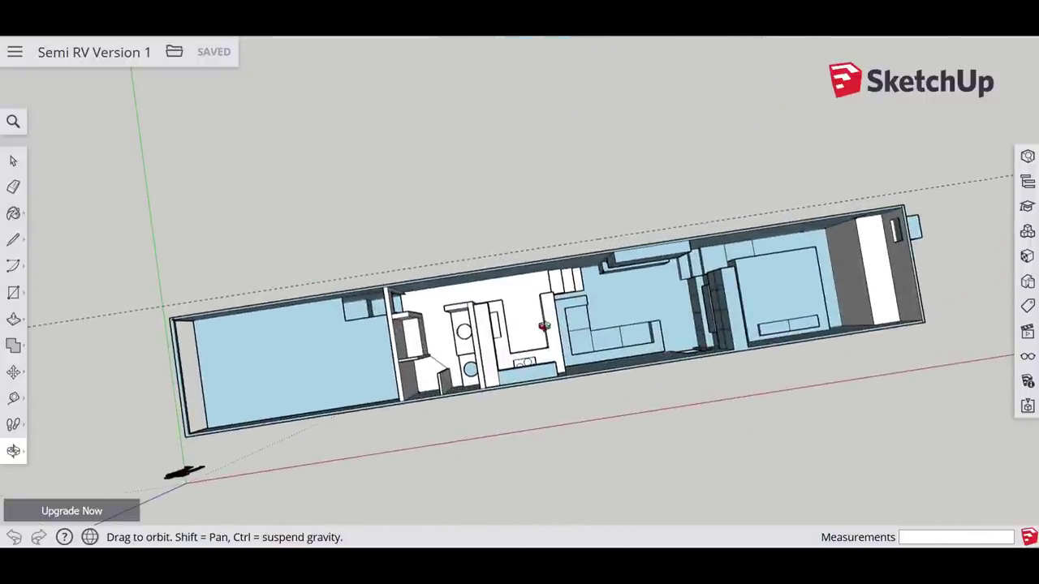
drag(640, 349, 561, 315)
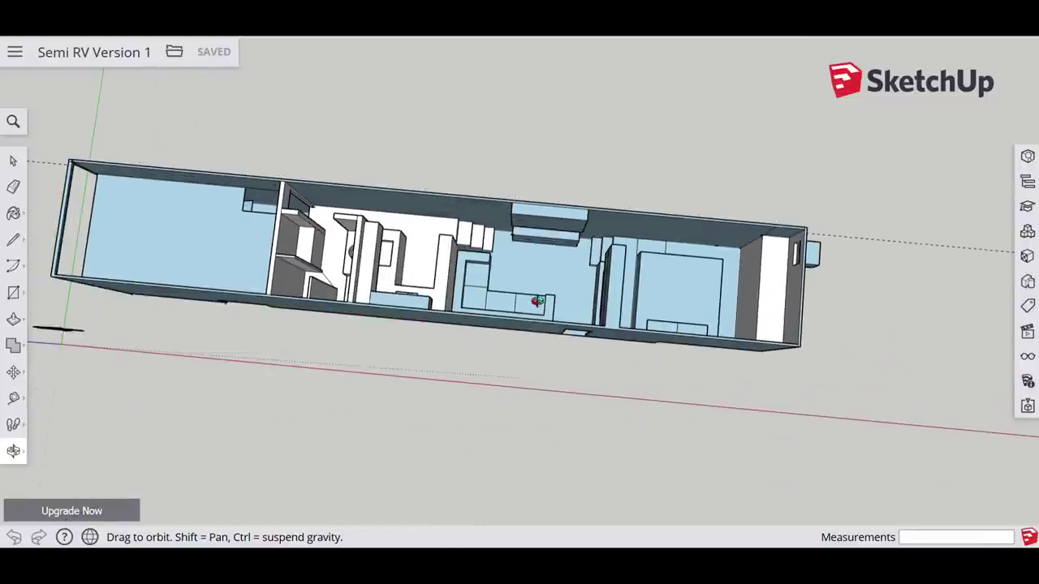
- Examine the lounge and front bedroom up close, including the entry doorway seen from outside the long wall
scroll(535, 300, up, 3)
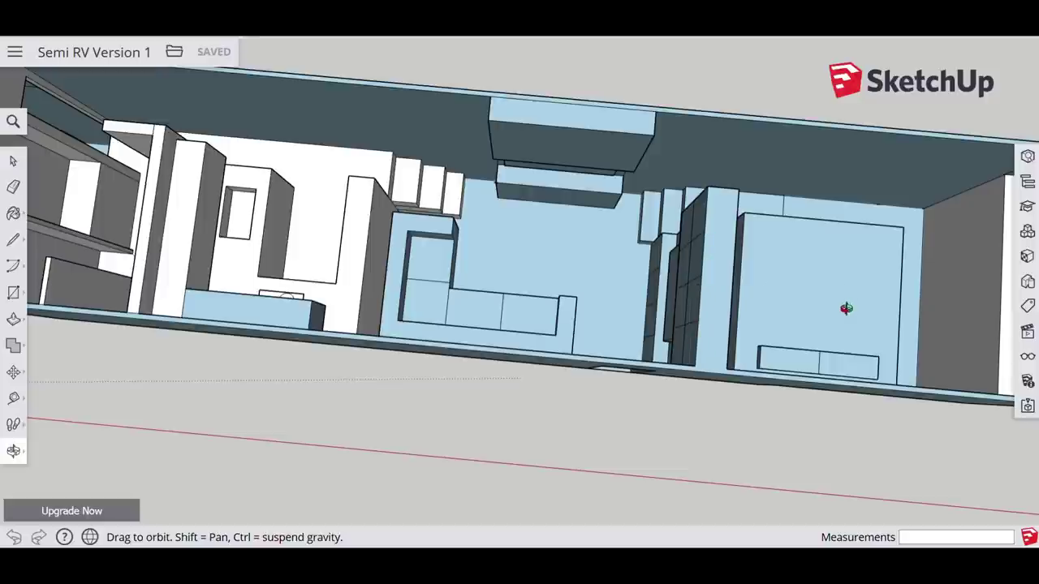
drag(846, 308, 845, 299)
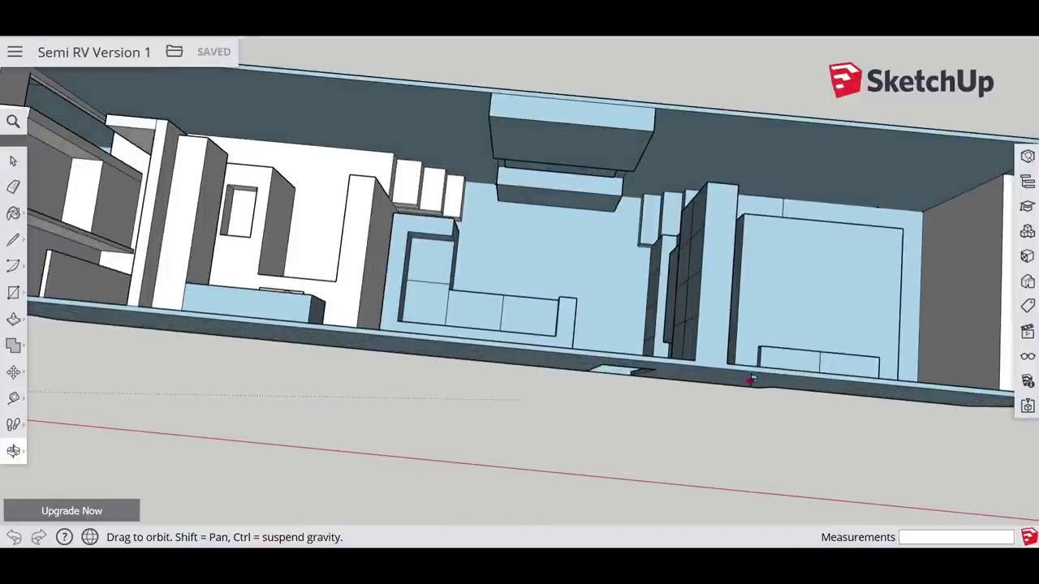
drag(749, 376, 772, 246)
drag(895, 435, 961, 439)
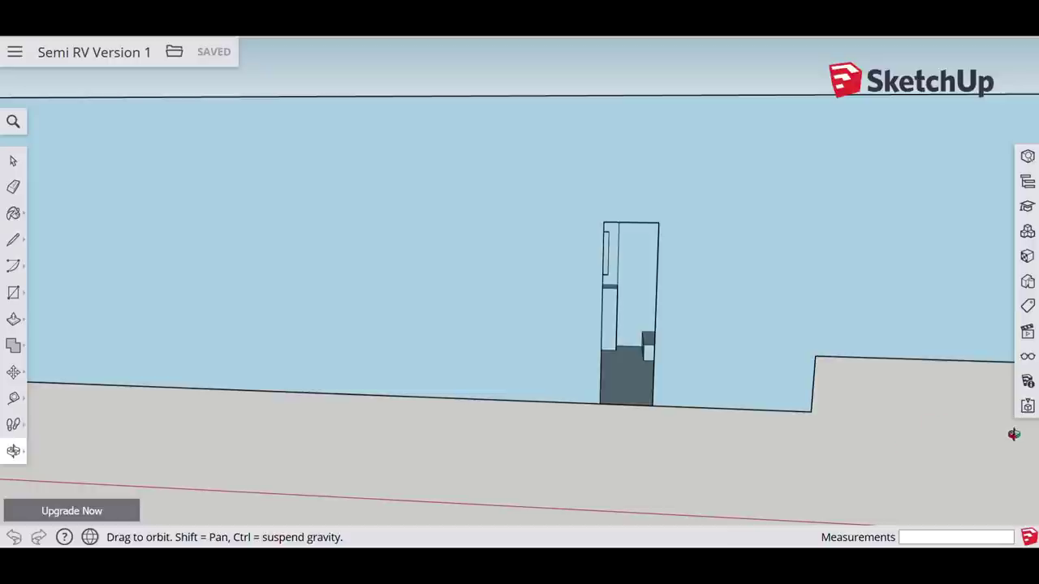
drag(578, 252, 917, 352)
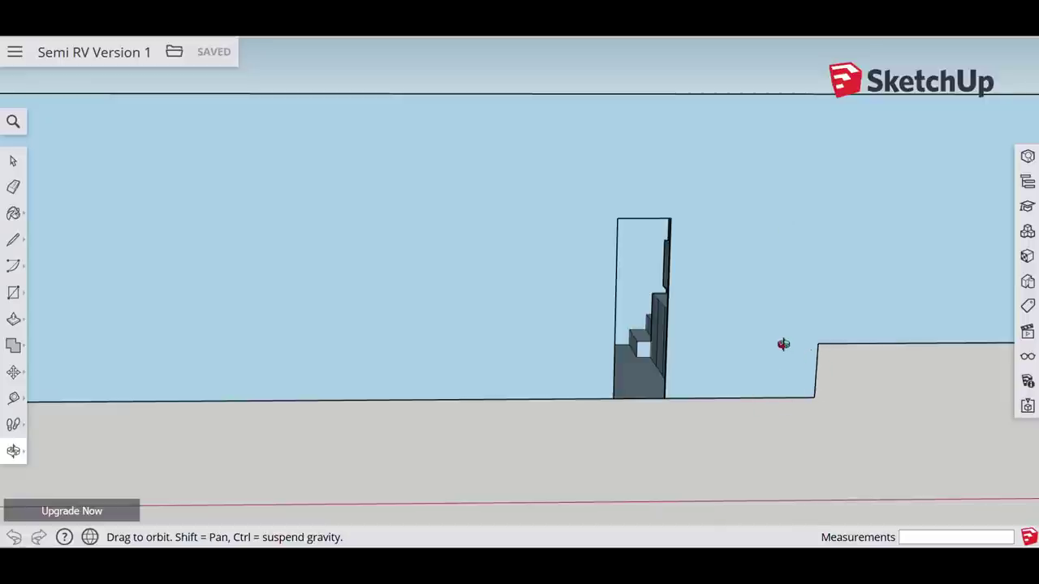
- Examine the whole semi trailer from above, along both long sides and toward its open rear end
scroll(667, 284, down, 6)
drag(662, 276, 229, 490)
drag(652, 338, 415, 366)
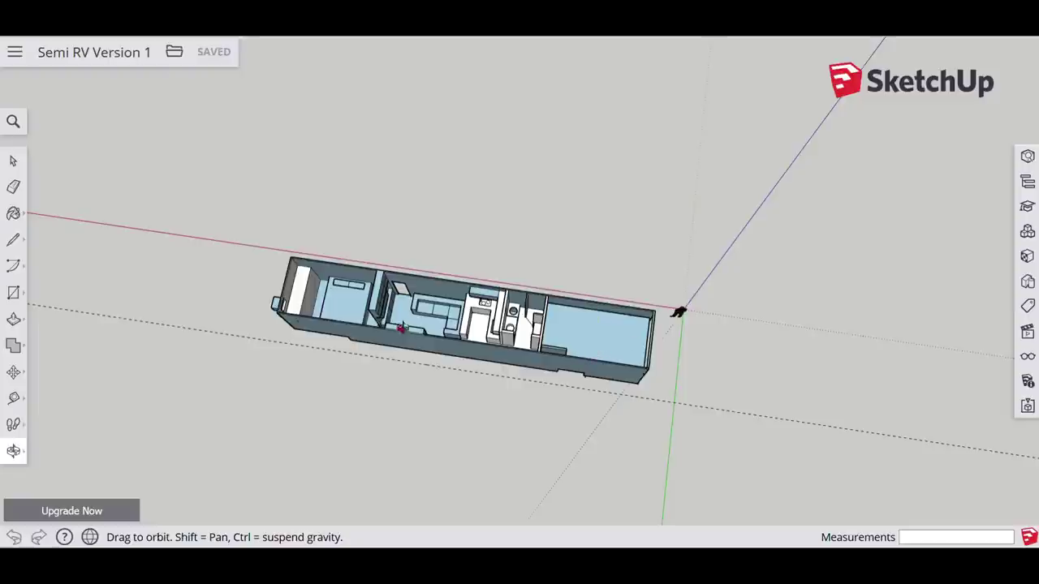
drag(401, 327, 466, 248)
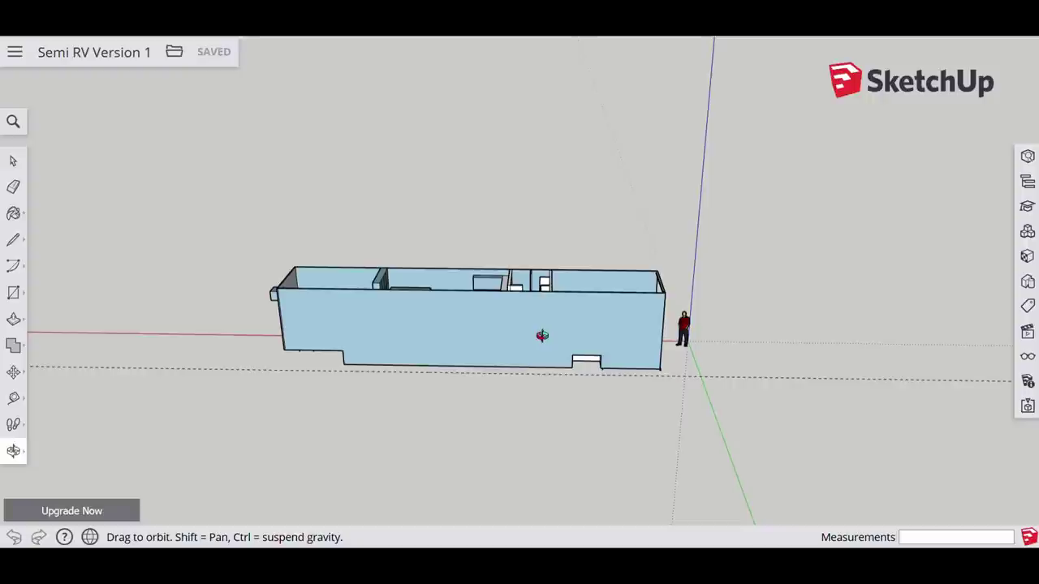
drag(542, 336, 549, 433)
drag(535, 358, 539, 473)
drag(507, 358, 798, 250)
drag(660, 407, 490, 362)
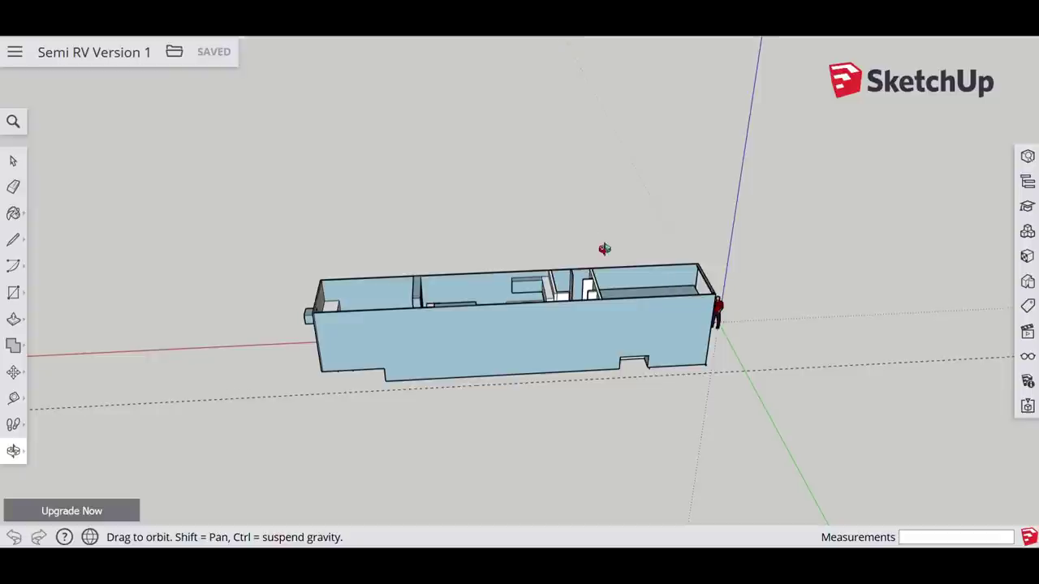
drag(696, 292, 483, 397)
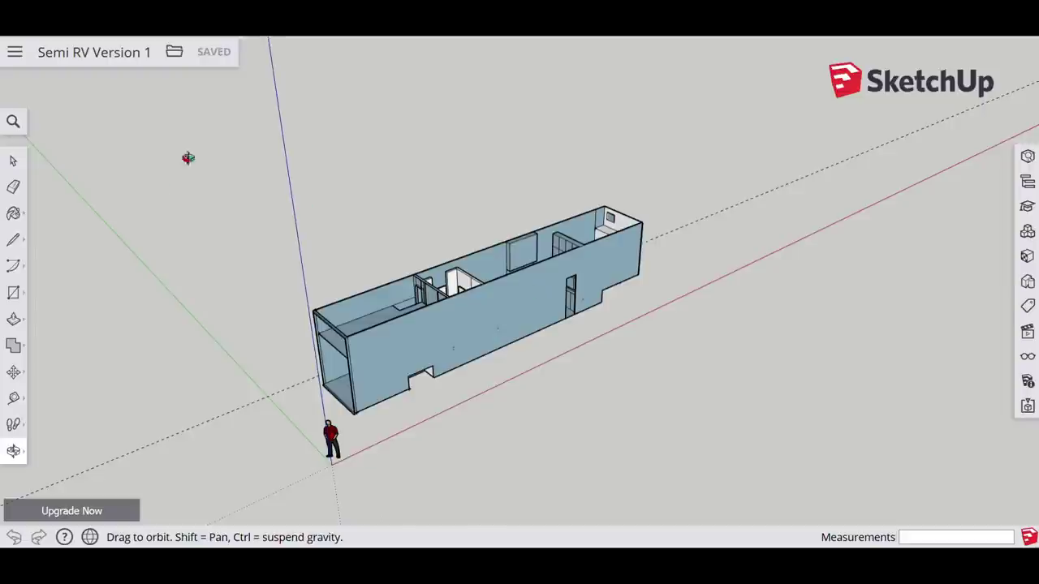
- Open the saved model Semi RV version 3.skp from the SketchUp project folder
click(175, 54)
click(196, 112)
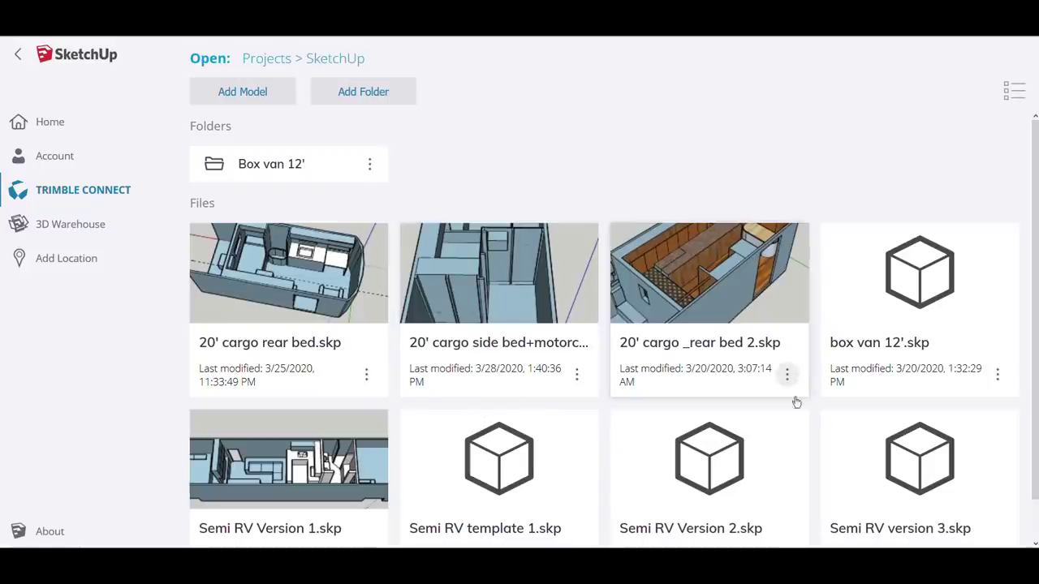
click(922, 480)
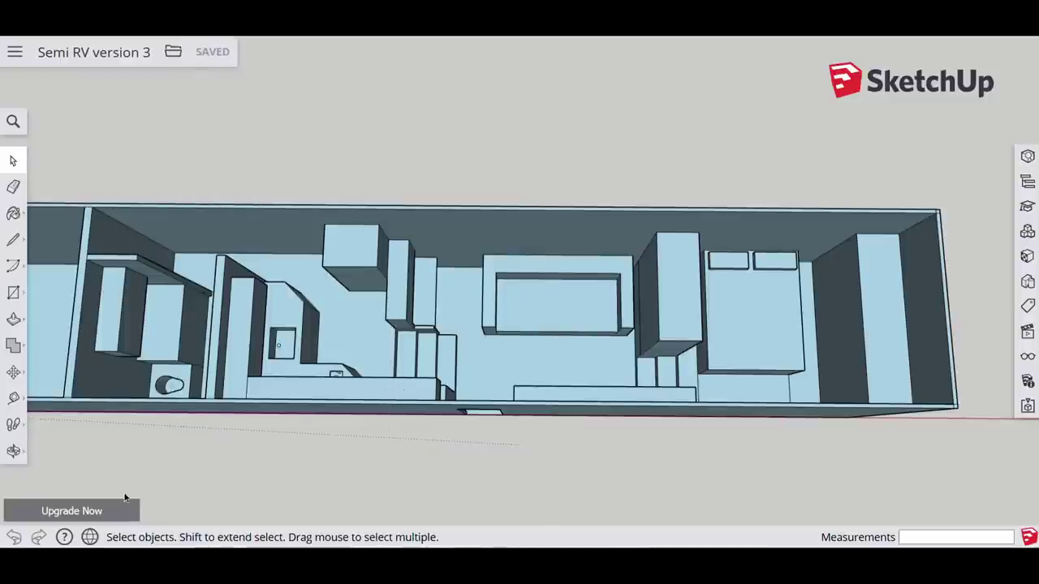
- Examine the version 3 interior from above, covering the bedroom, lounge, stairs, kitchen, bathroom and side entry doorway
click(13, 451)
drag(325, 379, 340, 270)
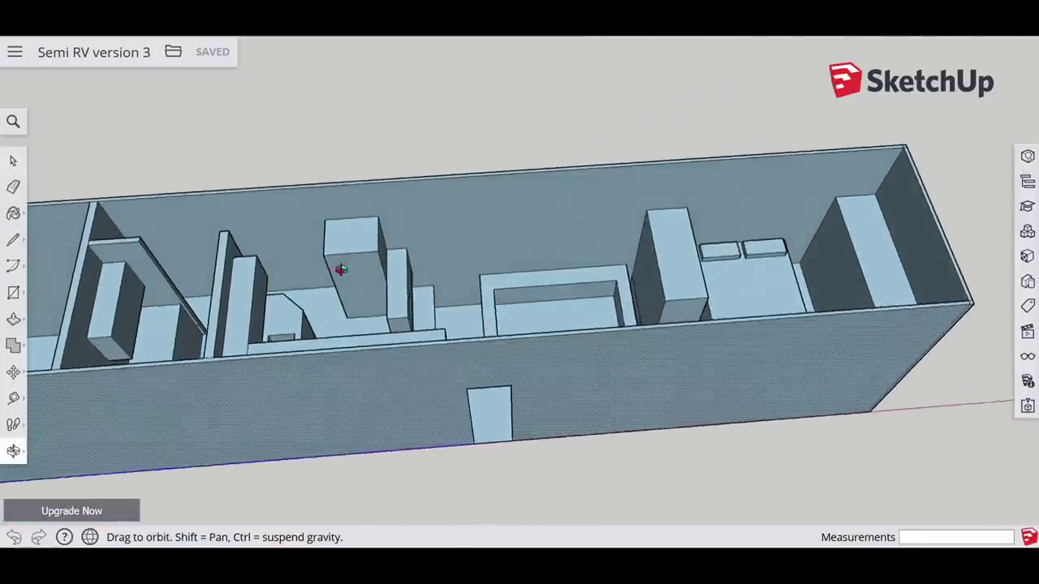
drag(803, 341, 740, 352)
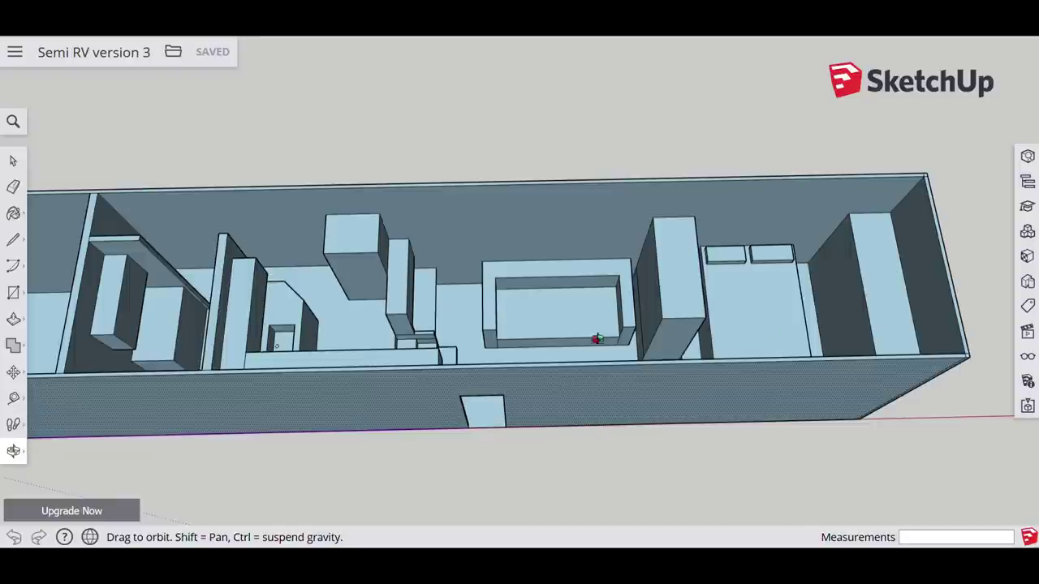
drag(654, 307, 339, 417)
drag(466, 376, 485, 293)
drag(529, 168, 566, 273)
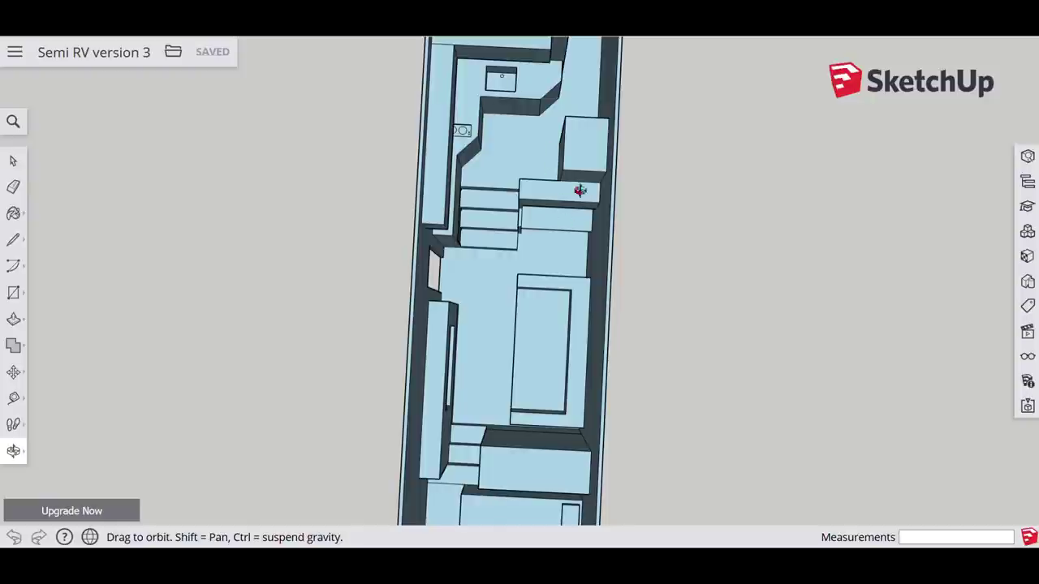
mouse_move(576, 236)
mouse_down()
mouse_move(559, 186)
mouse_move(566, 105)
mouse_move(568, 255)
mouse_up()
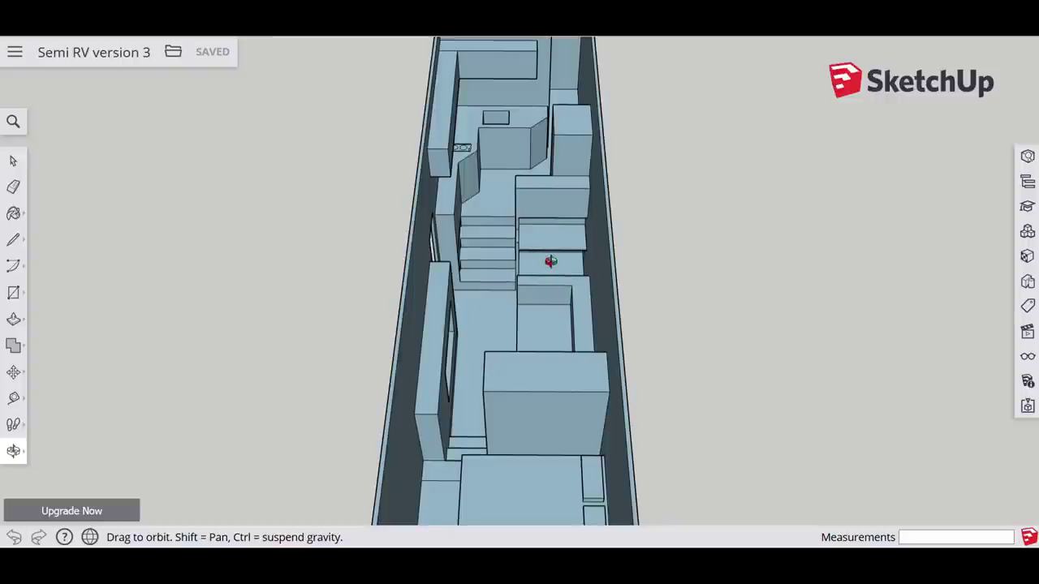
drag(547, 255, 547, 109)
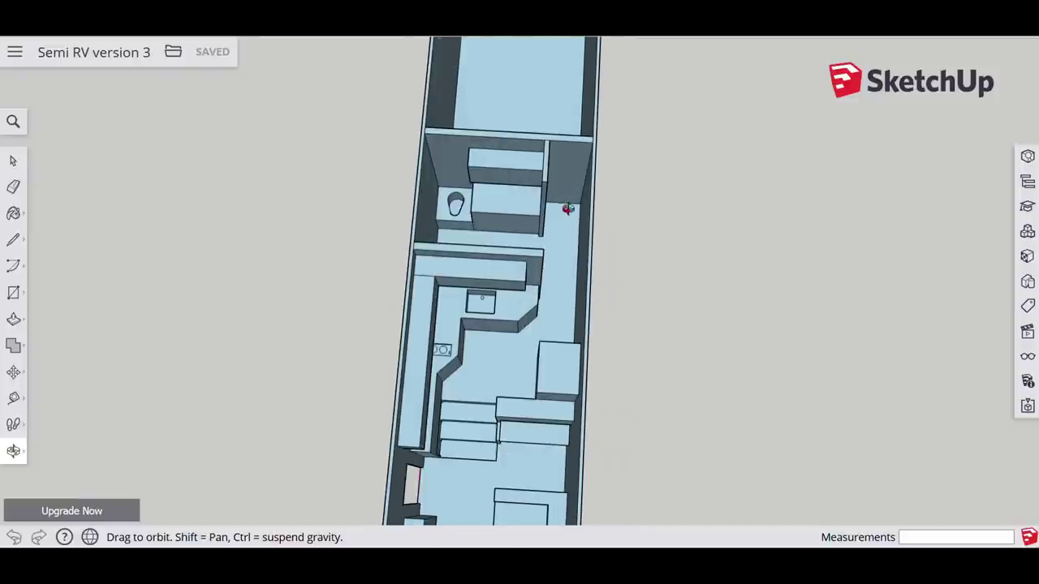
- Examine the version 3 trailer from its opposite long side, including the rear compartment and the partition walls
drag(568, 208, 447, 192)
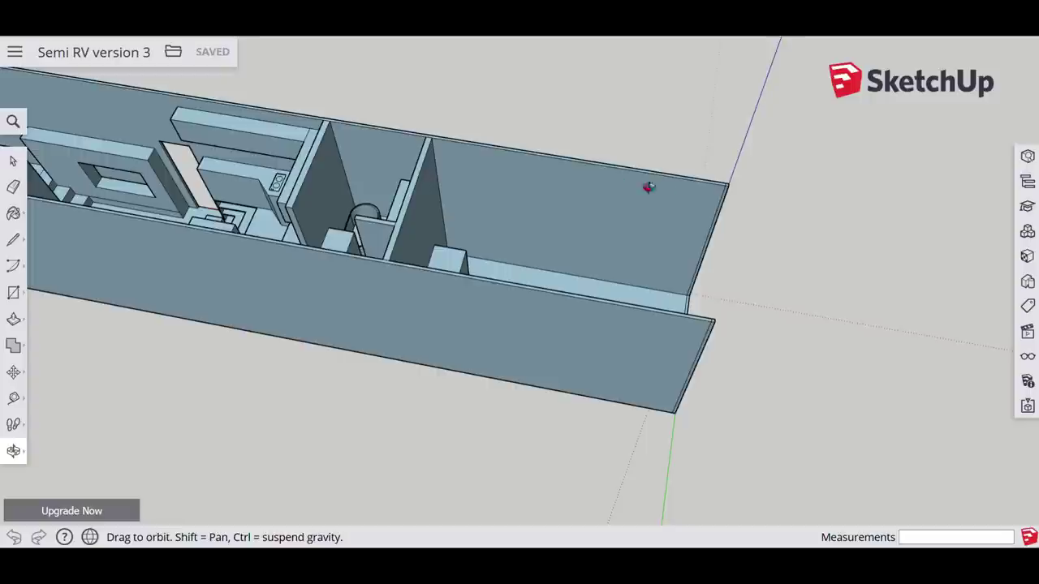
drag(712, 211, 479, 318)
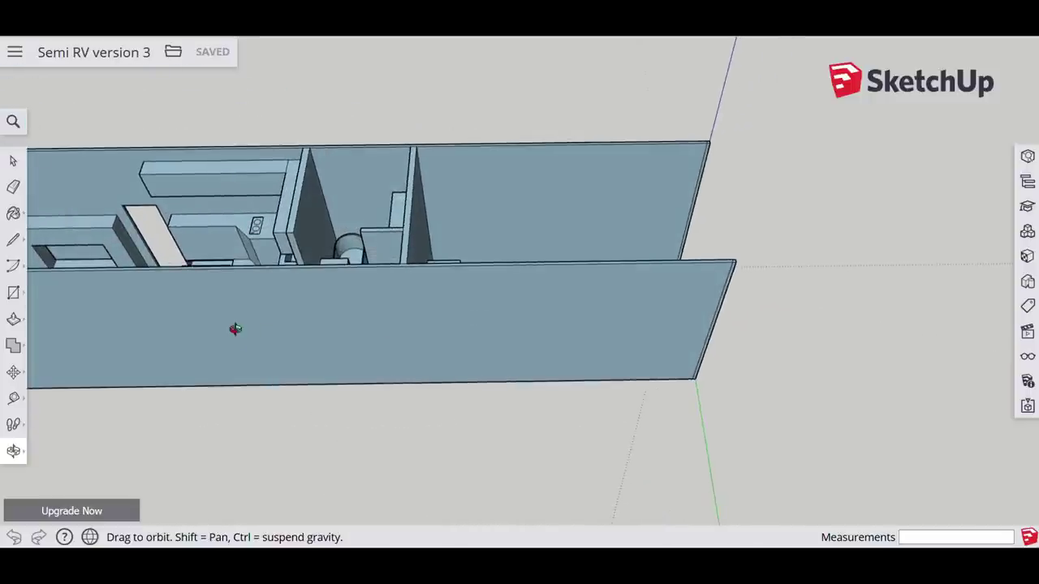
drag(235, 327, 370, 257)
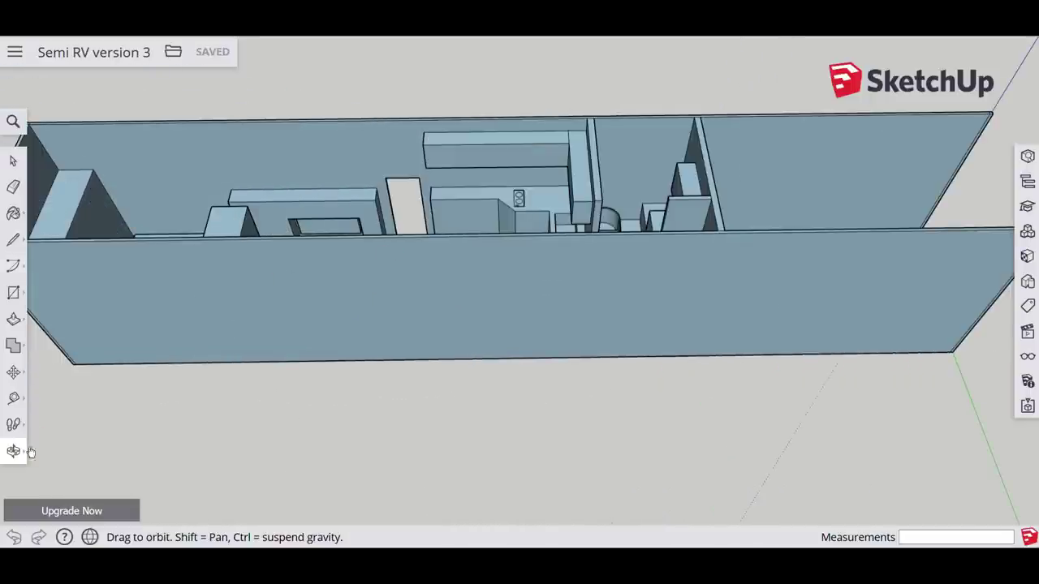